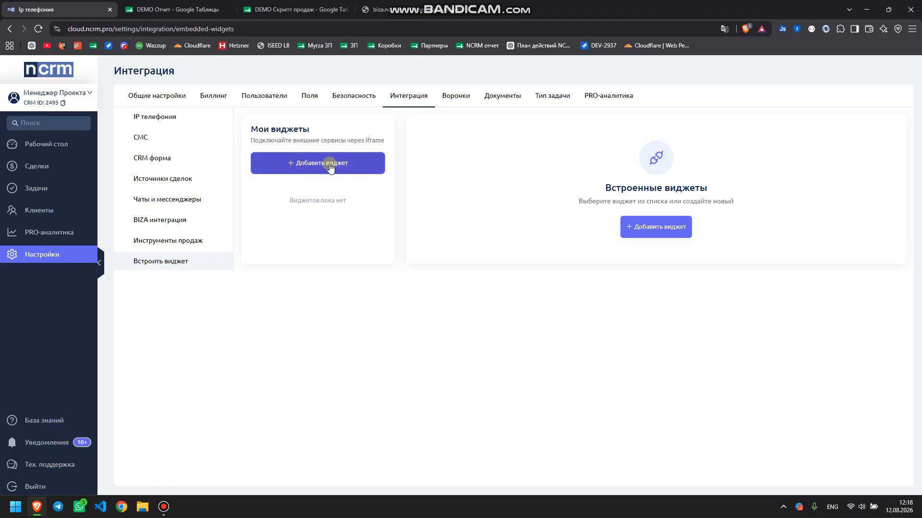
Add a new embedded widget draft and select its Название виджета field
click(314, 163)
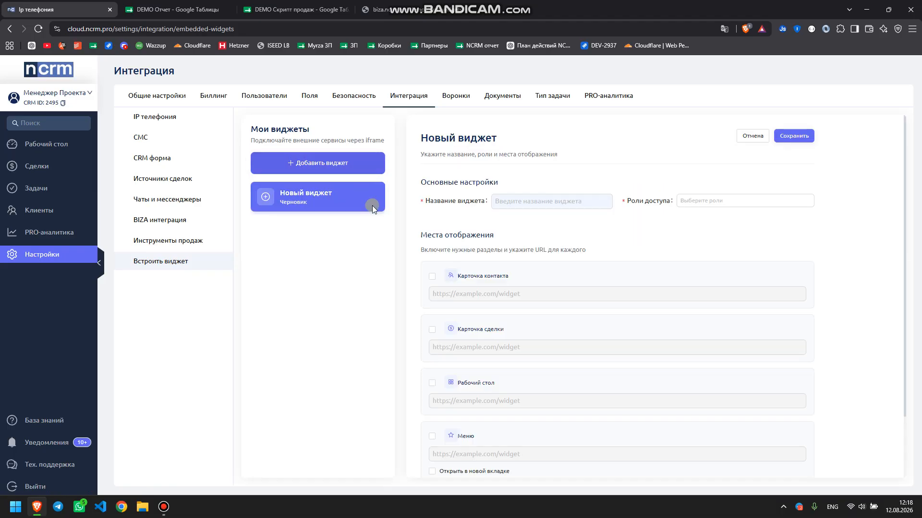
click(503, 201)
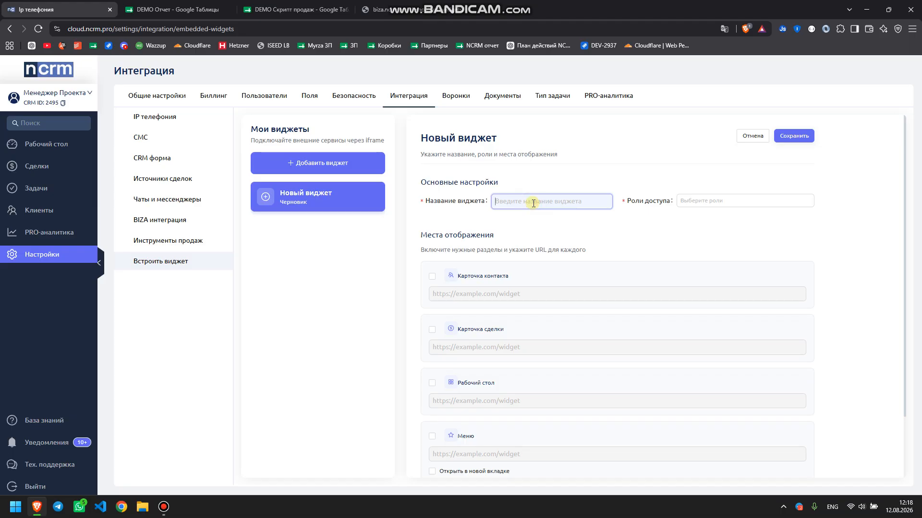
Name the widget 'DEMO Отчет' and grant the admin role access
text(DEMO Отчет)
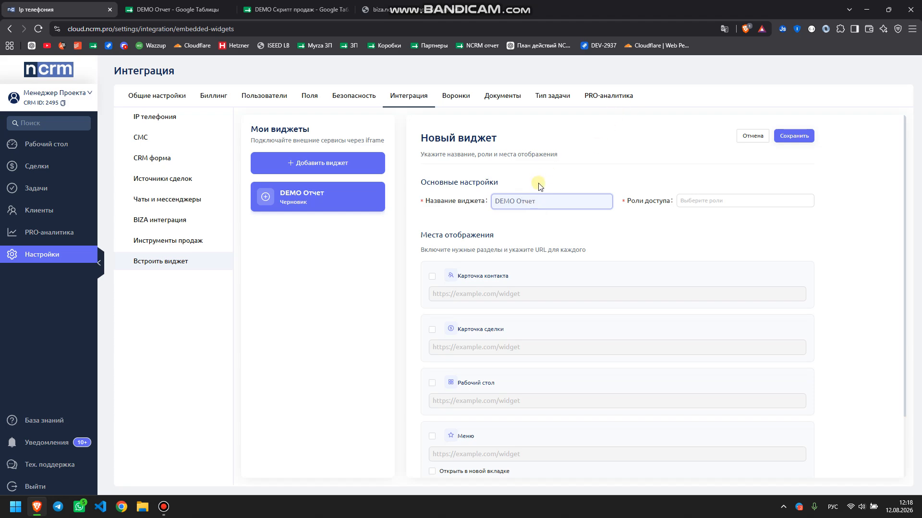
click(692, 204)
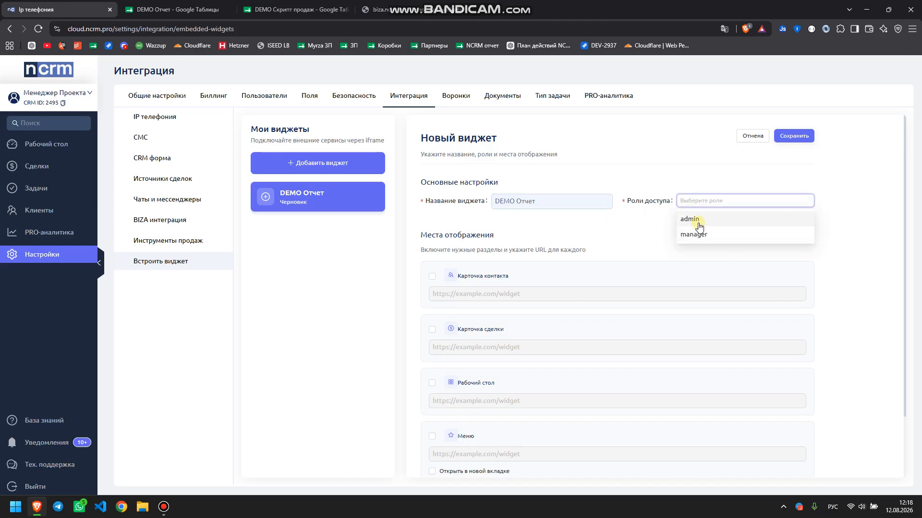
click(698, 225)
click(738, 189)
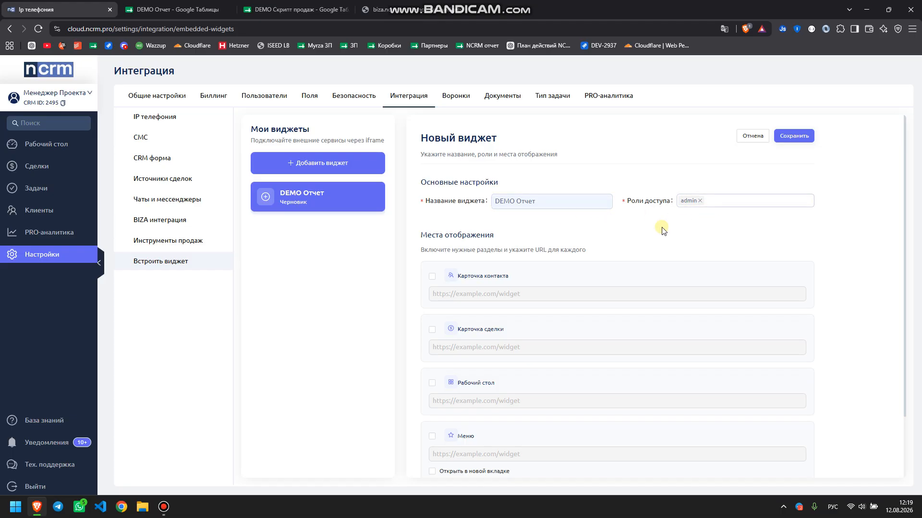
Enable the Меню display location and select its URL field
scroll(538, 257, down, 2)
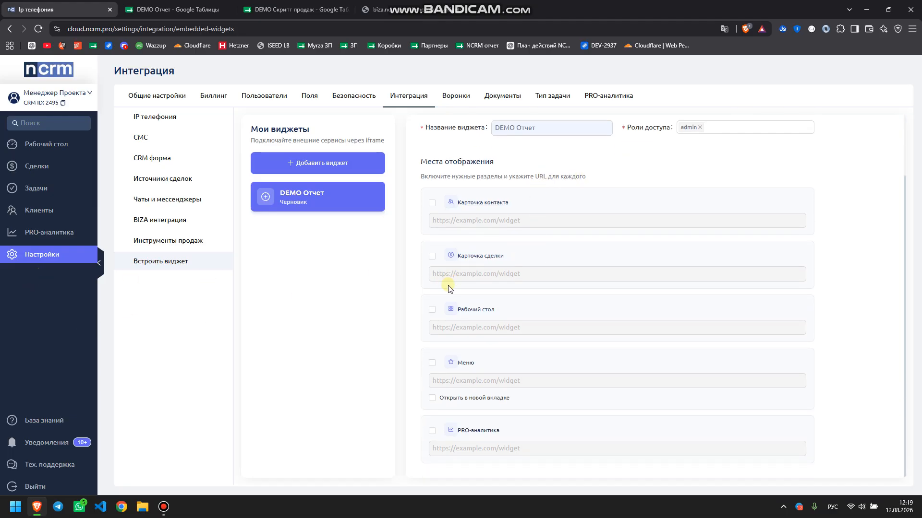
click(432, 364)
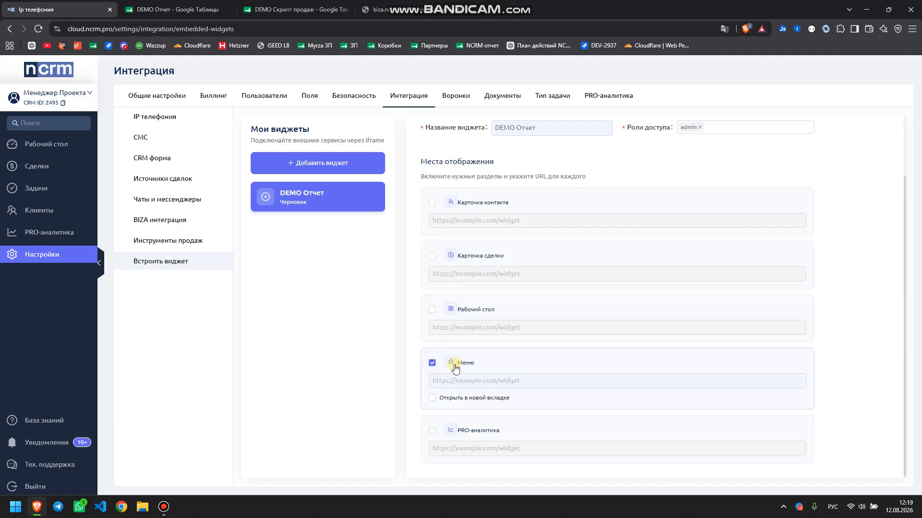
click(439, 381)
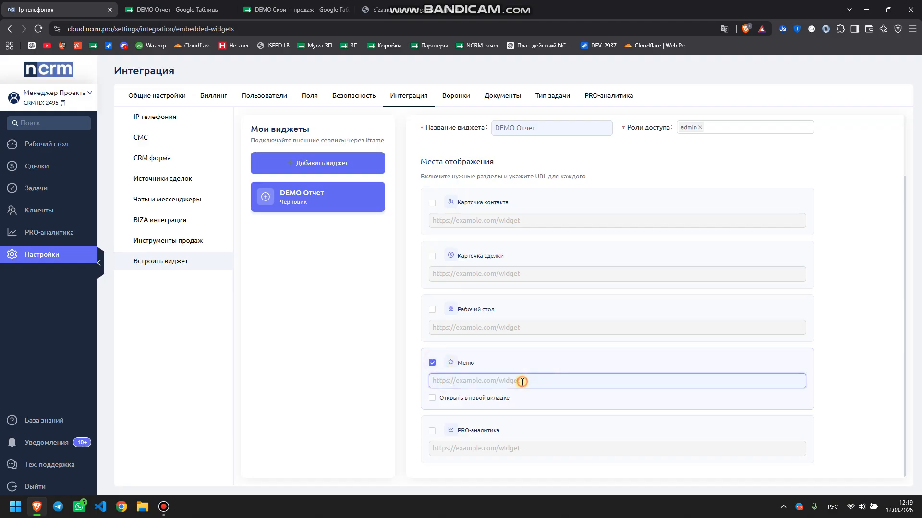
Copy the DEMO Отчет spreadsheet's web address from the Sheets tab
click(150, 10)
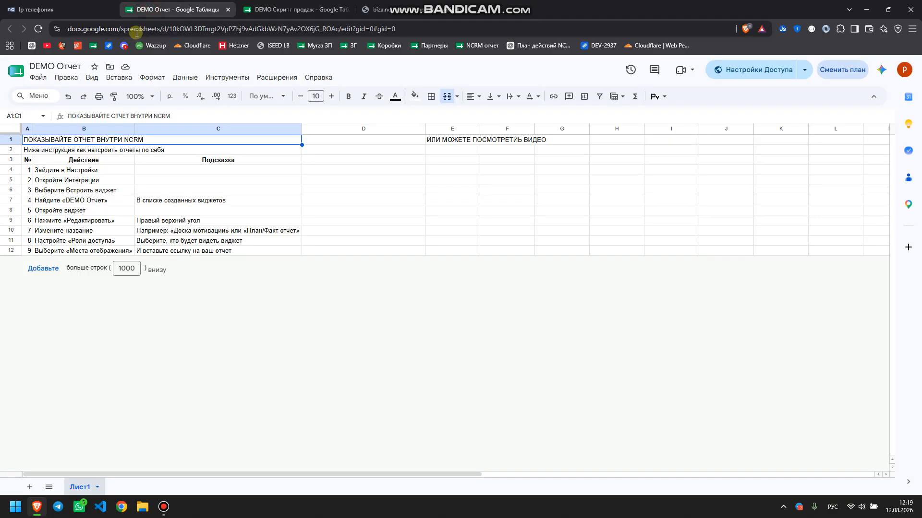
click(159, 24)
key(ctrl+c)
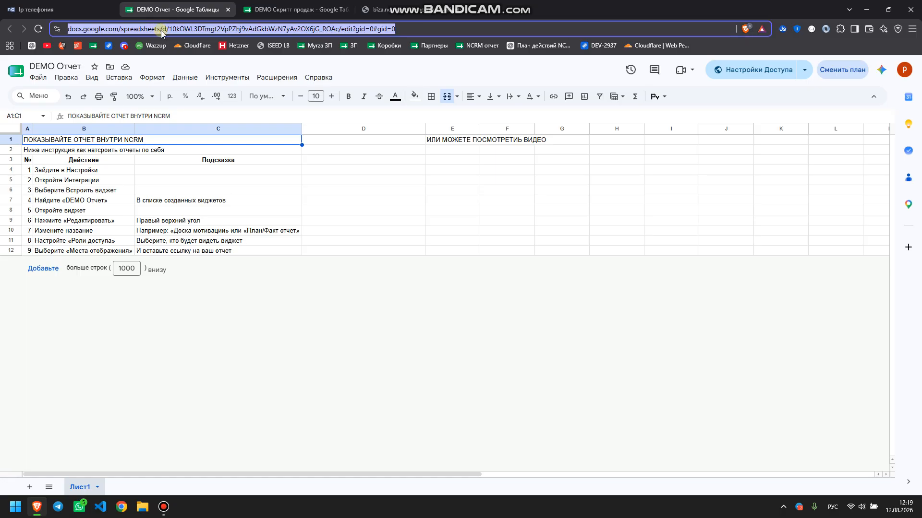
right_click(161, 33)
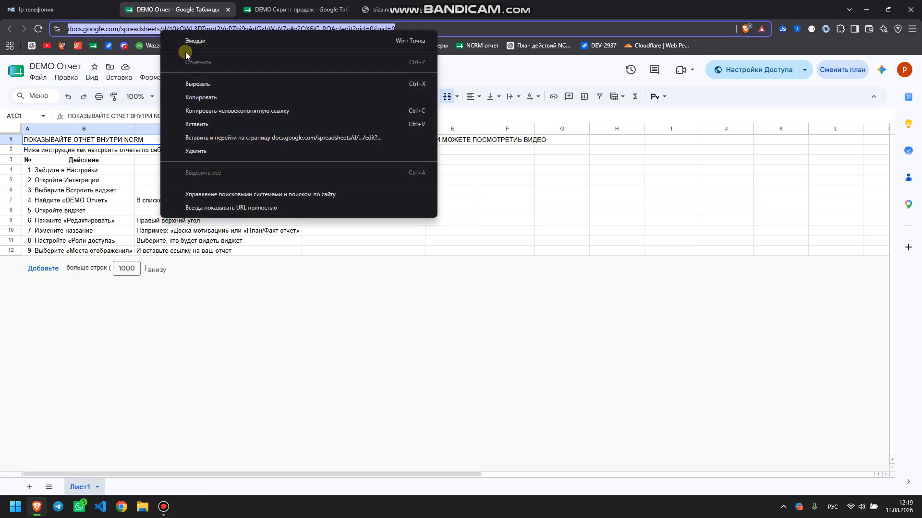
click(205, 96)
Paste the spreadsheet link as the Меню URL and save the widget
click(57, 9)
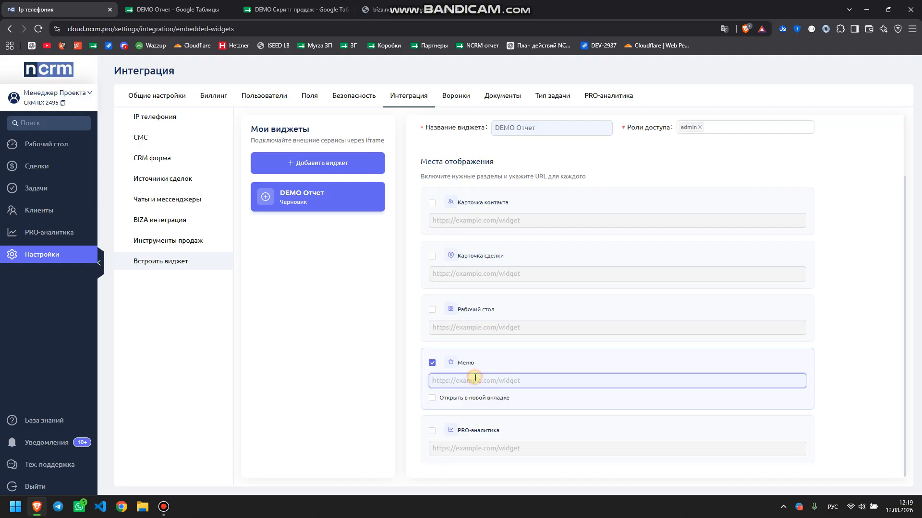
key(ctrl+v)
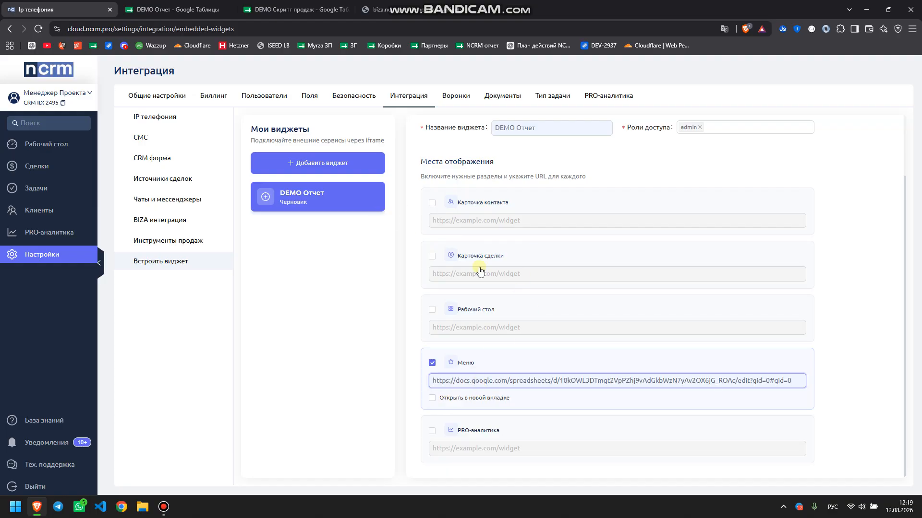
scroll(494, 296, up, 2)
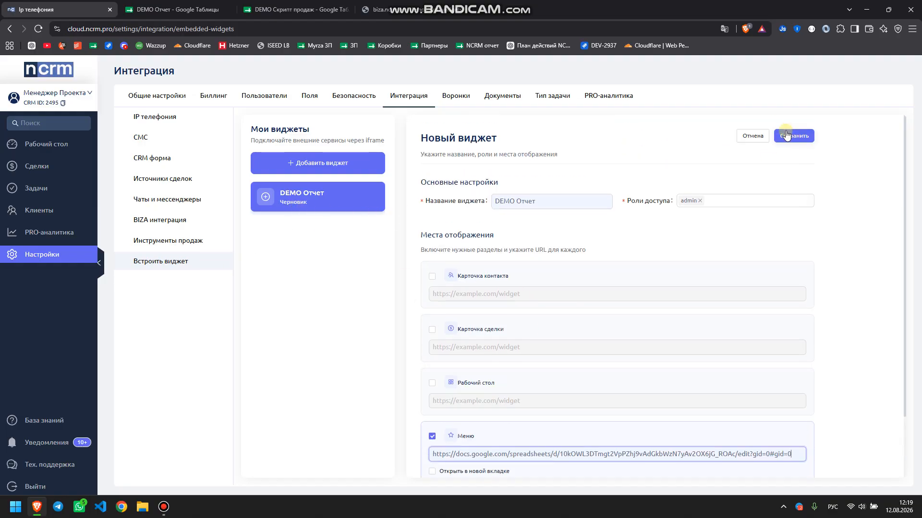
click(795, 134)
click(181, 6)
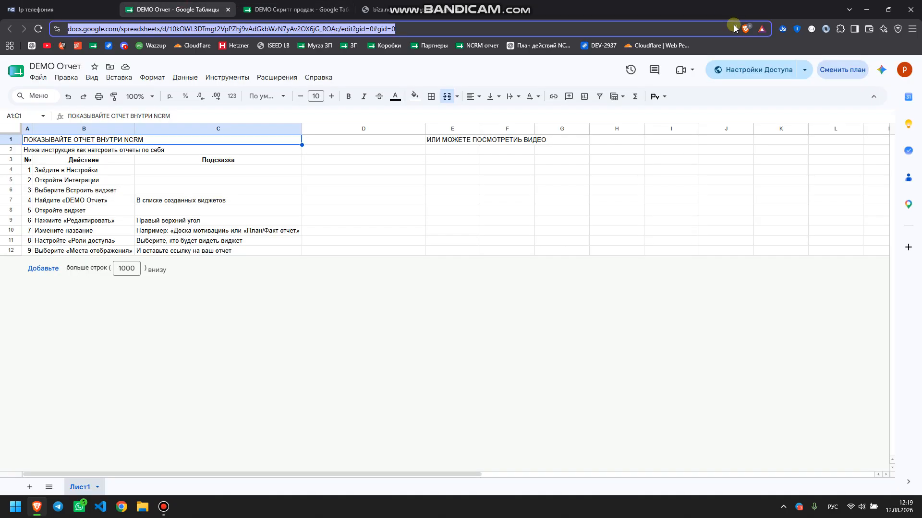
Set the spreadsheet's general access to Доступ ограничен, then return to nCRM
click(742, 69)
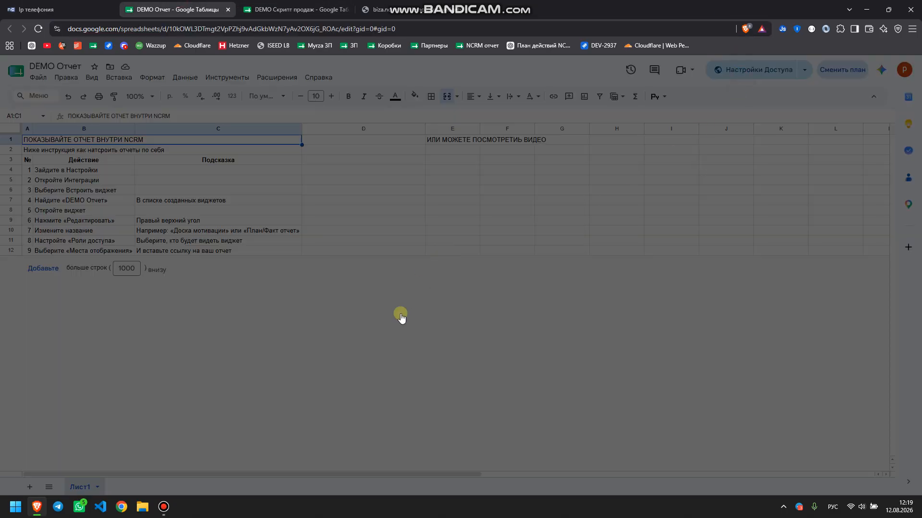
click(382, 315)
click(421, 335)
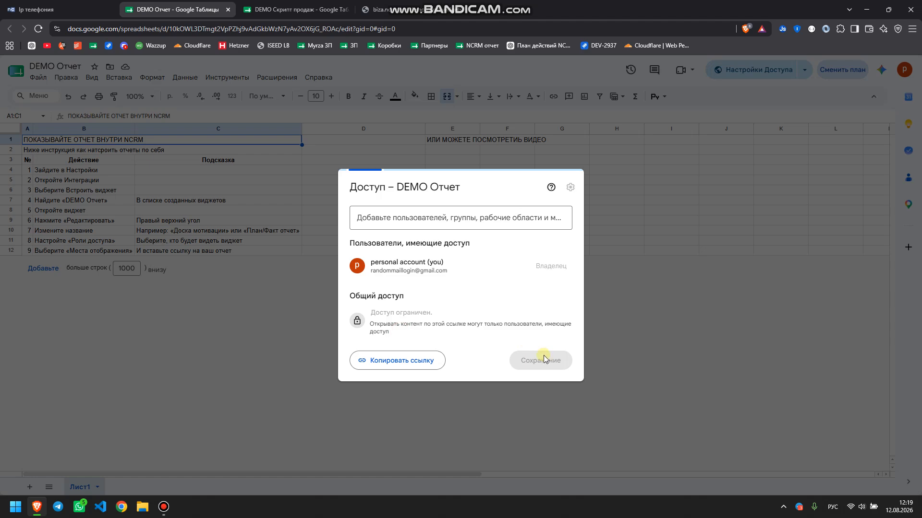
click(543, 360)
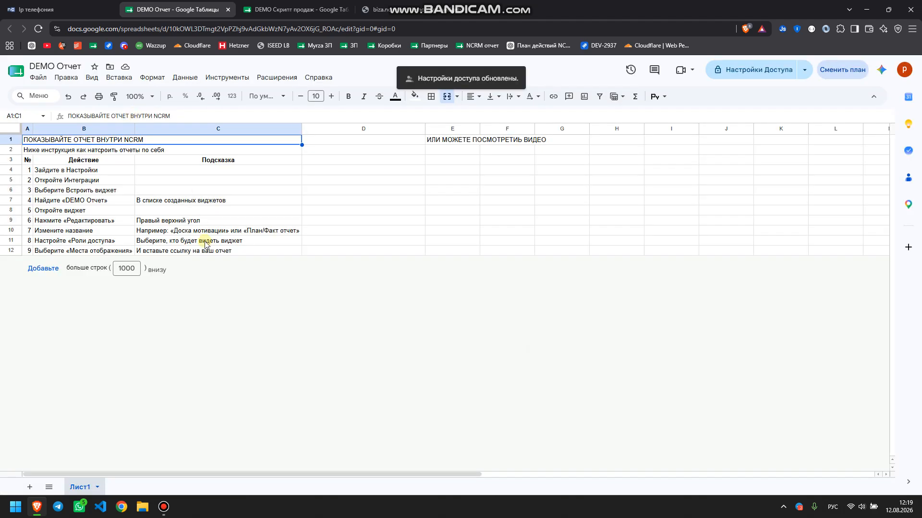
click(212, 250)
click(64, 10)
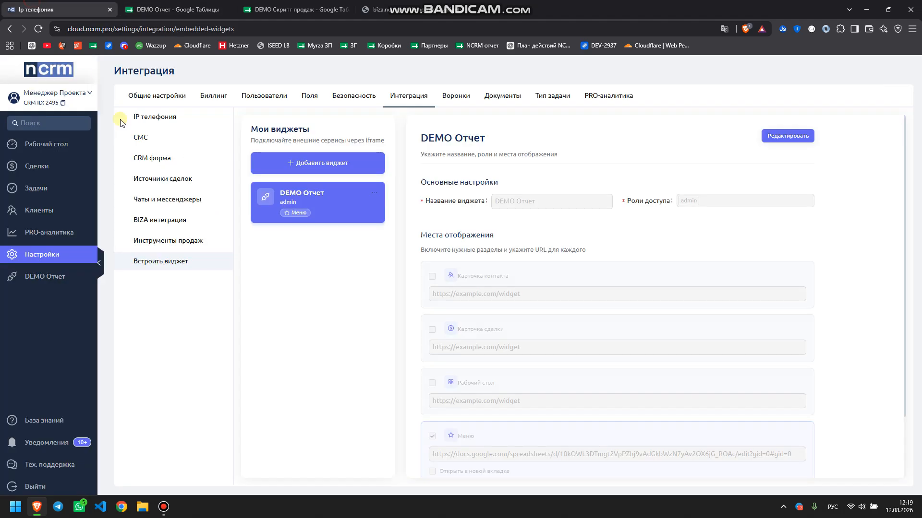
Open the DEMO Отчет page, then share the sheet with 'Все, у кого есть ссылка'
click(75, 277)
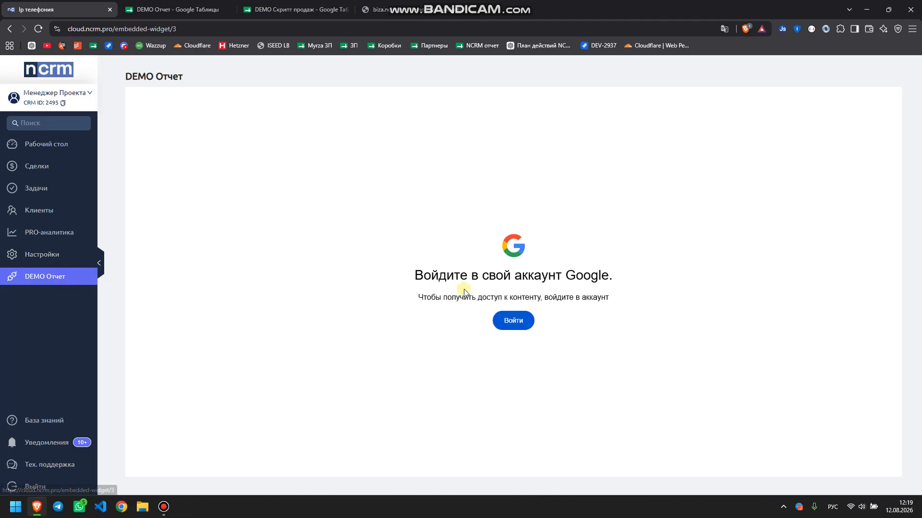
click(209, 17)
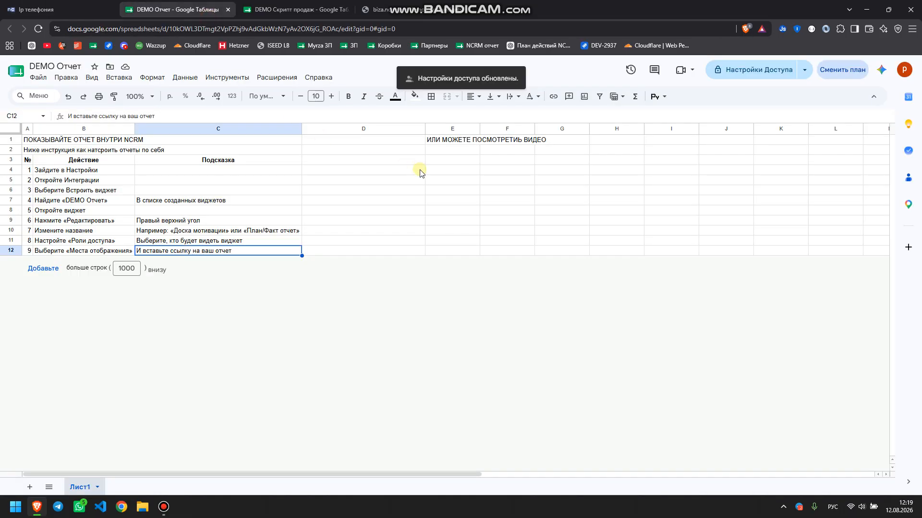
click(749, 70)
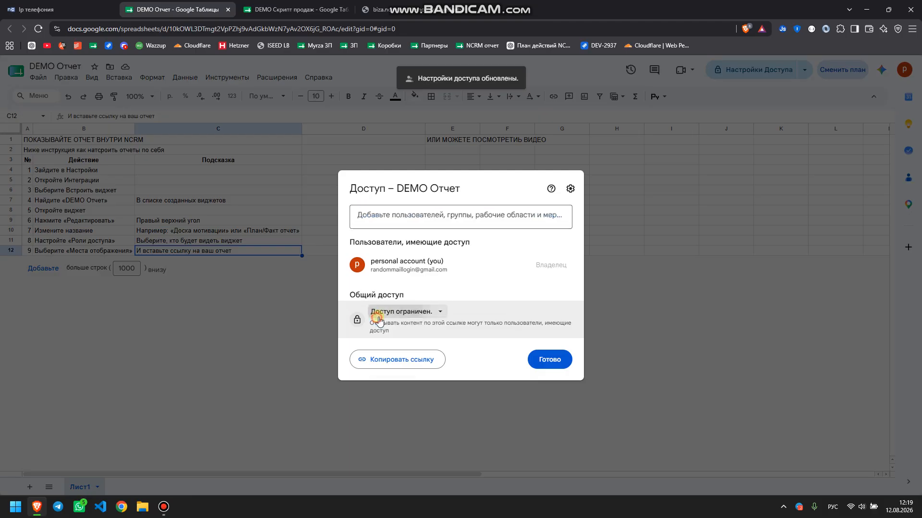
click(401, 312)
click(401, 356)
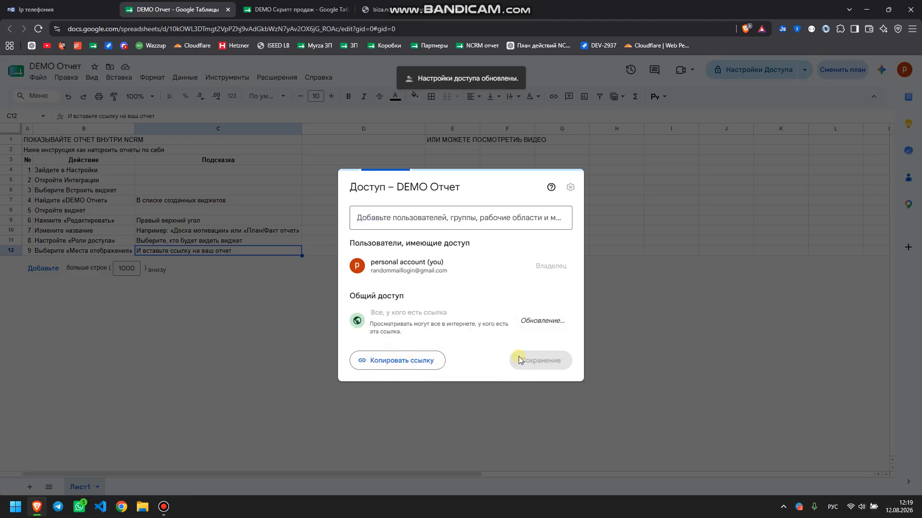
click(551, 360)
Reload nCRM's DEMO Отчет page to show the embedded sheet and select rows B3:C10
click(46, 7)
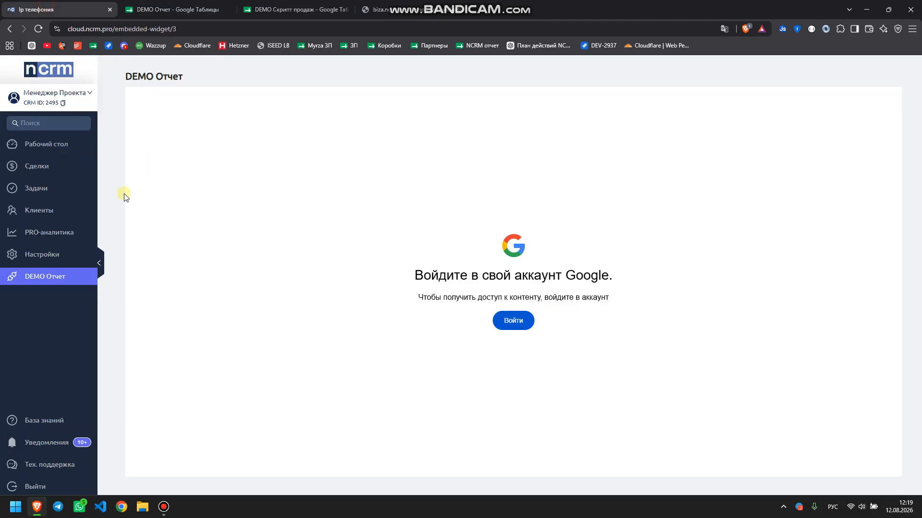
click(38, 29)
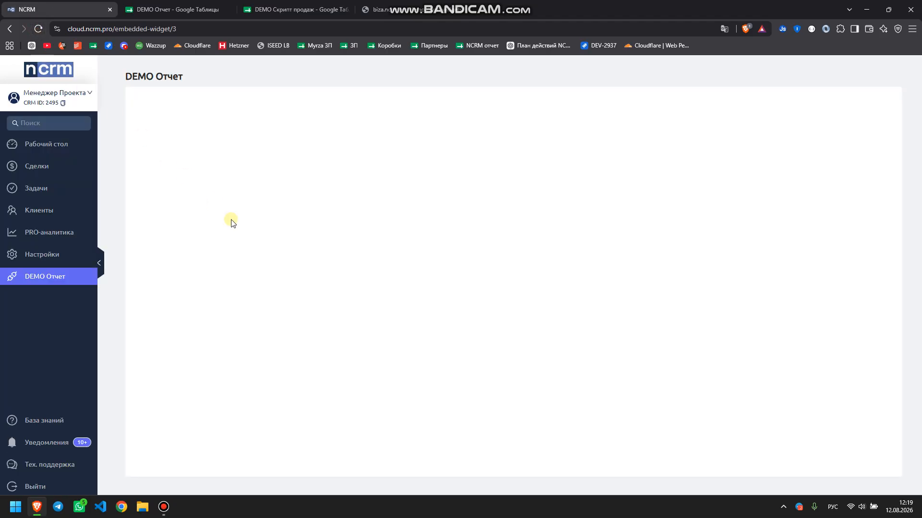
drag(202, 192, 417, 264)
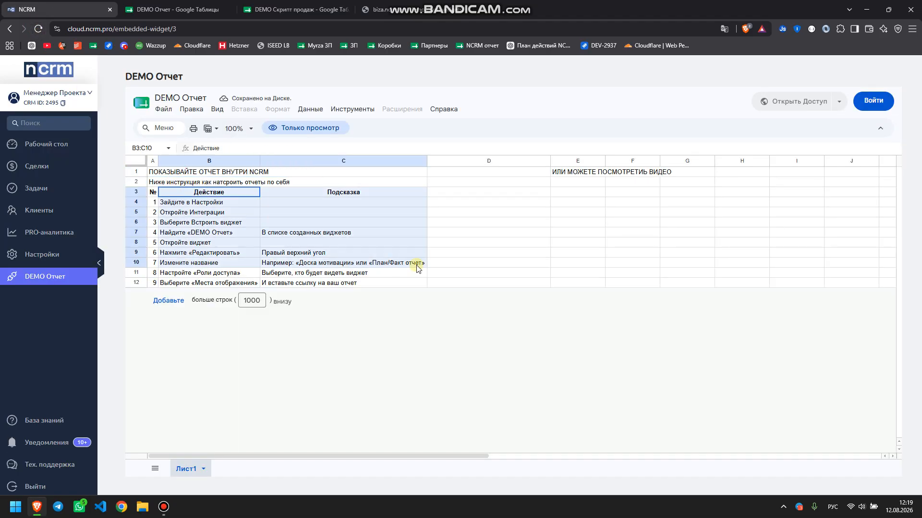
Return the DEMO Отчет sheet to Restricted access, then open nCRM's Настройки page
click(168, 9)
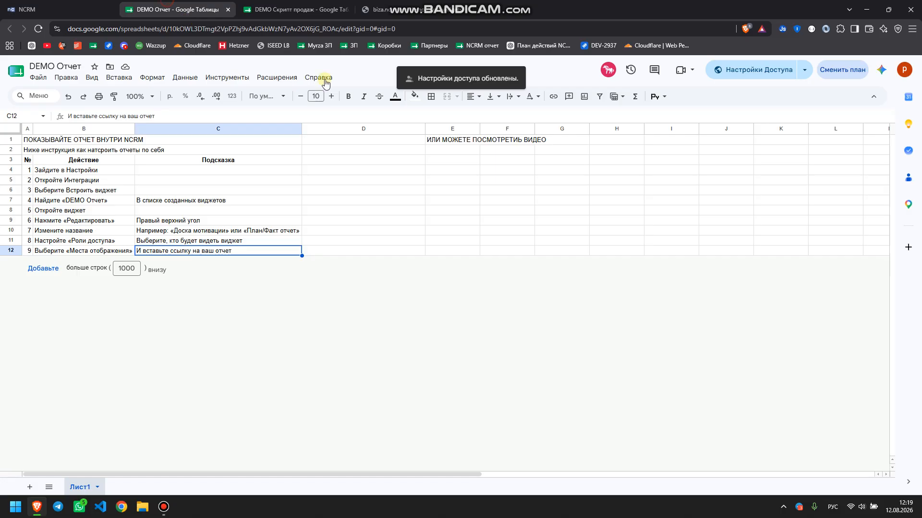
click(752, 69)
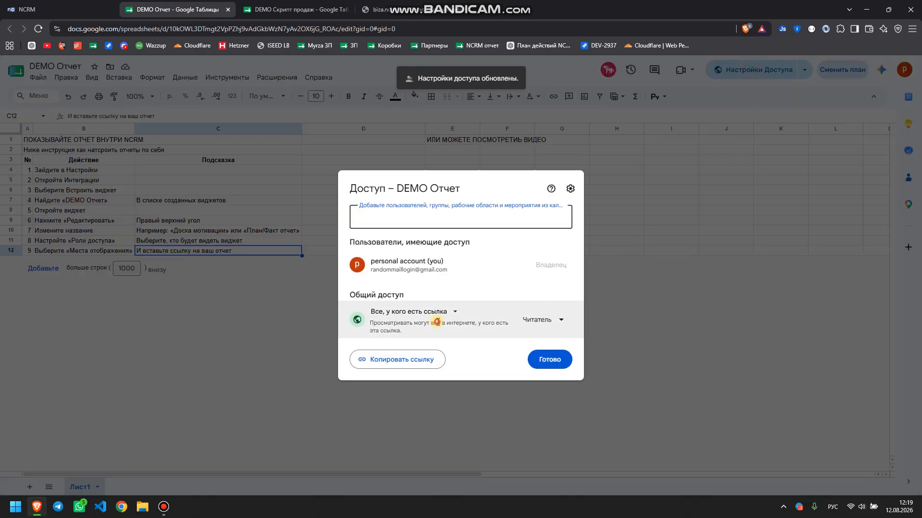
click(528, 320)
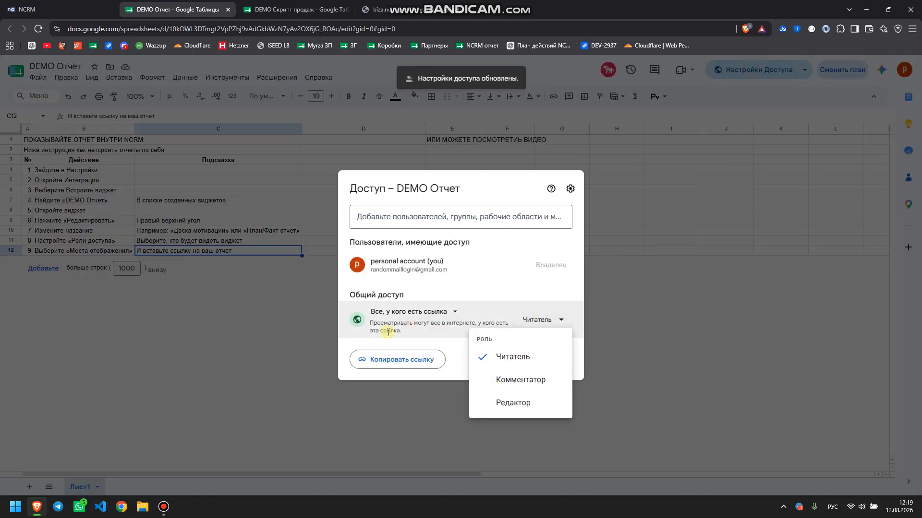
click(408, 312)
click(413, 332)
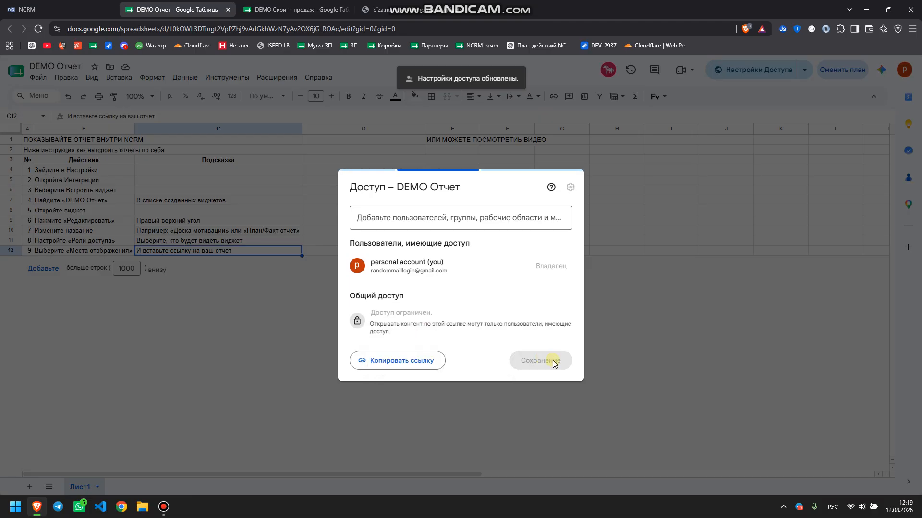
click(551, 360)
click(79, 5)
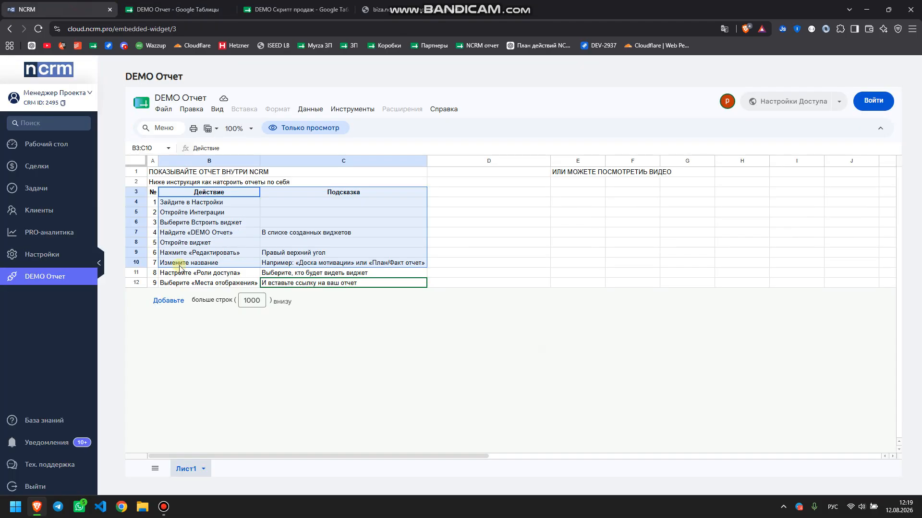
click(61, 260)
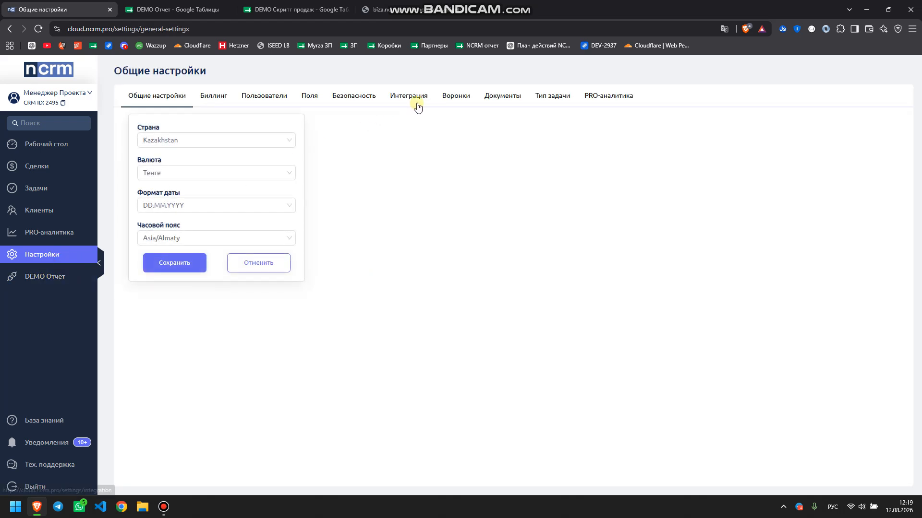
Edit the DEMO Отчет widget to tick Открыть в новой вкладке for Меню and save
click(409, 99)
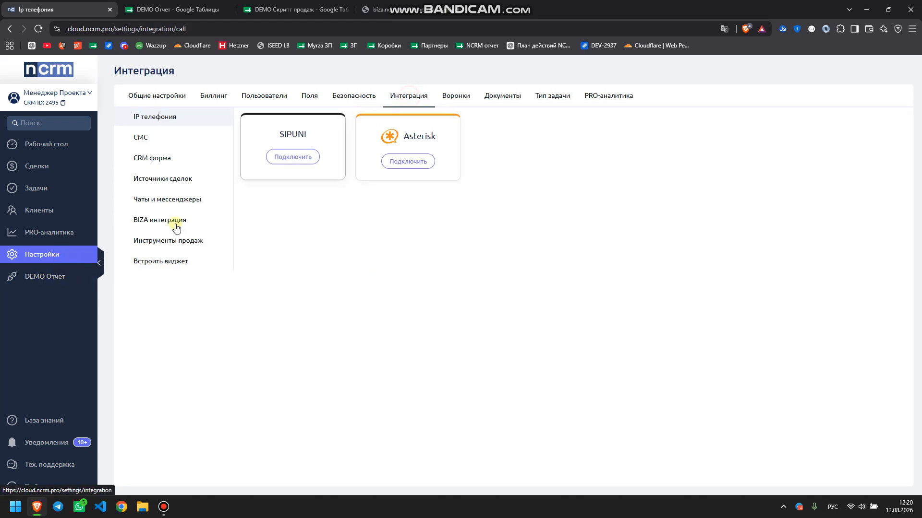
click(166, 263)
click(302, 202)
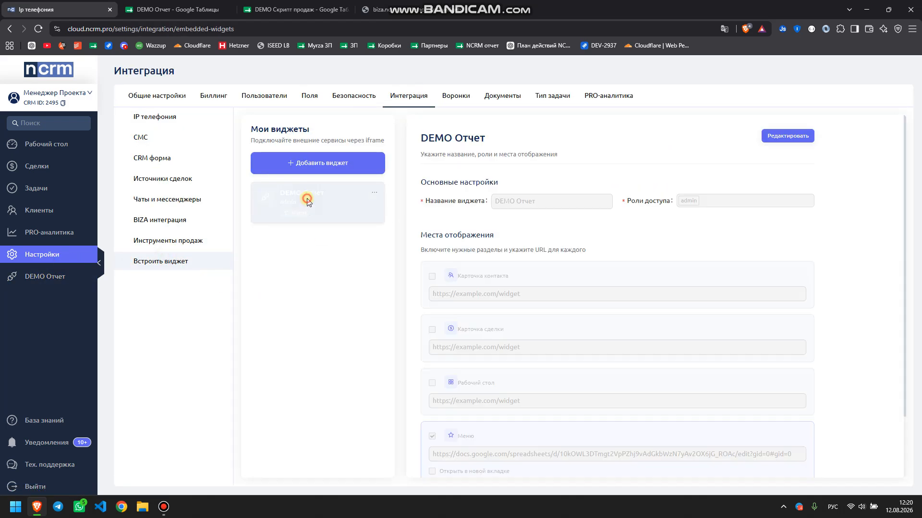
click(786, 136)
scroll(549, 288, down, 3)
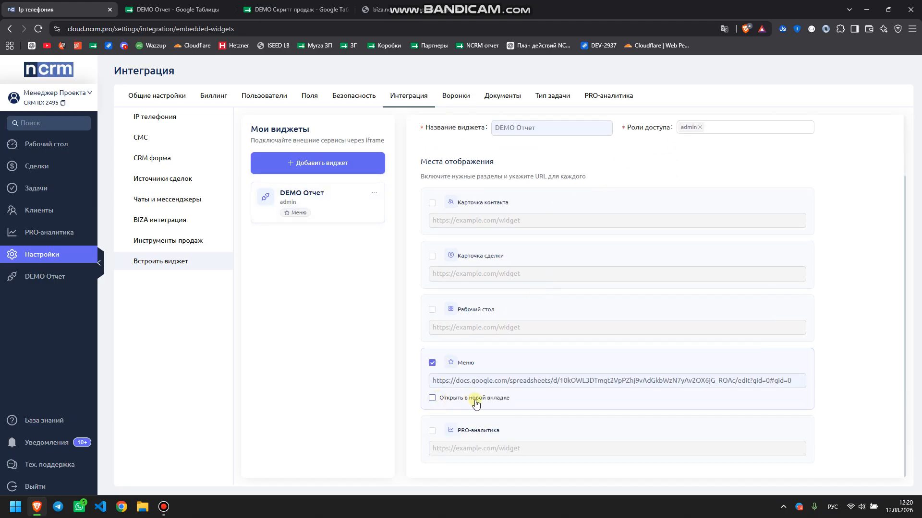
click(434, 401)
scroll(539, 354, up, 3)
click(788, 136)
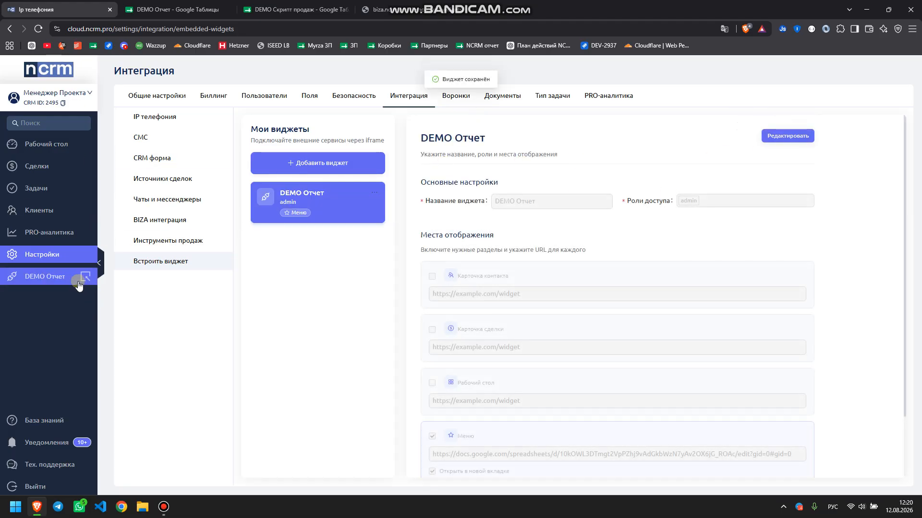
Open DEMO Отчет from the nCRM sidebar in a new tab, then return to nCRM
click(47, 278)
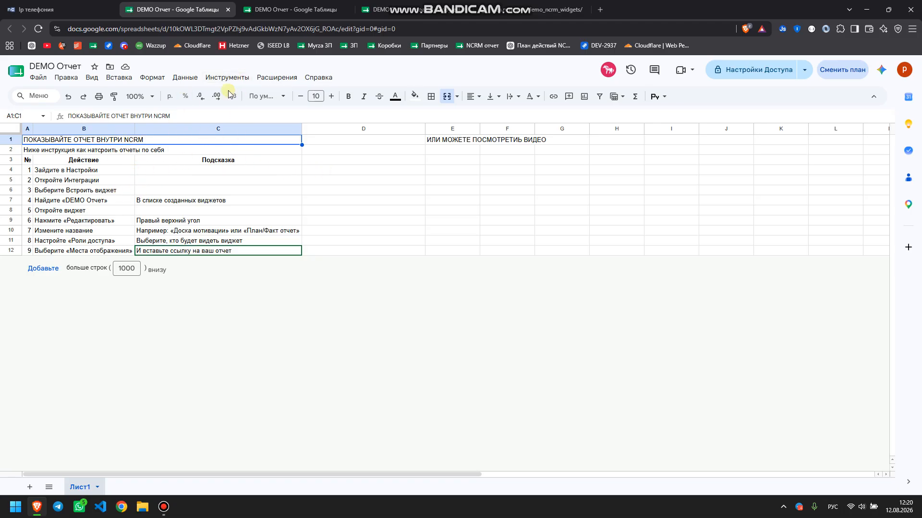
click(63, 9)
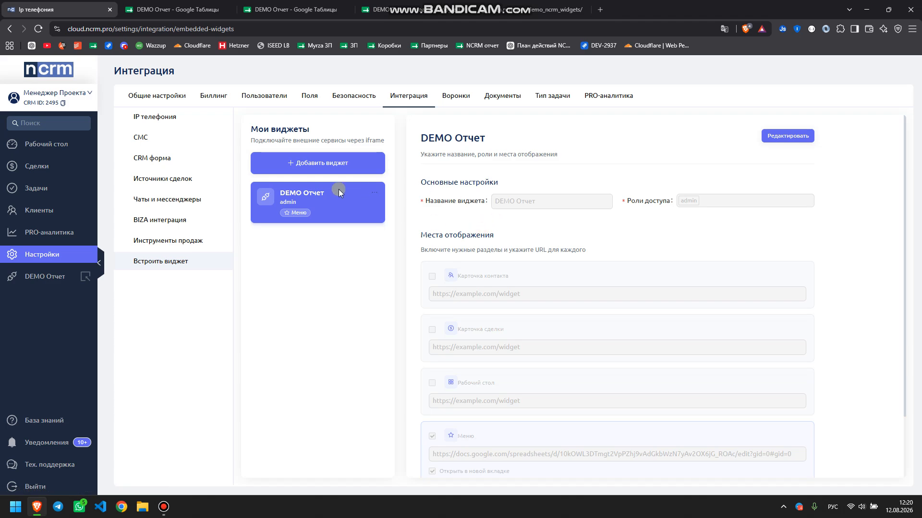
Change the DEMO Отчет sheet's general access to 'Все, у кого есть ссылка' as viewers
click(189, 10)
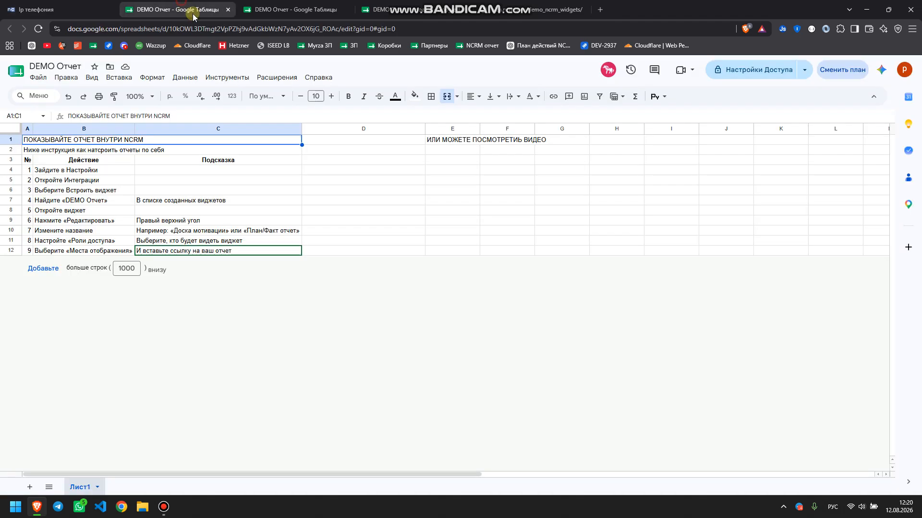
click(744, 70)
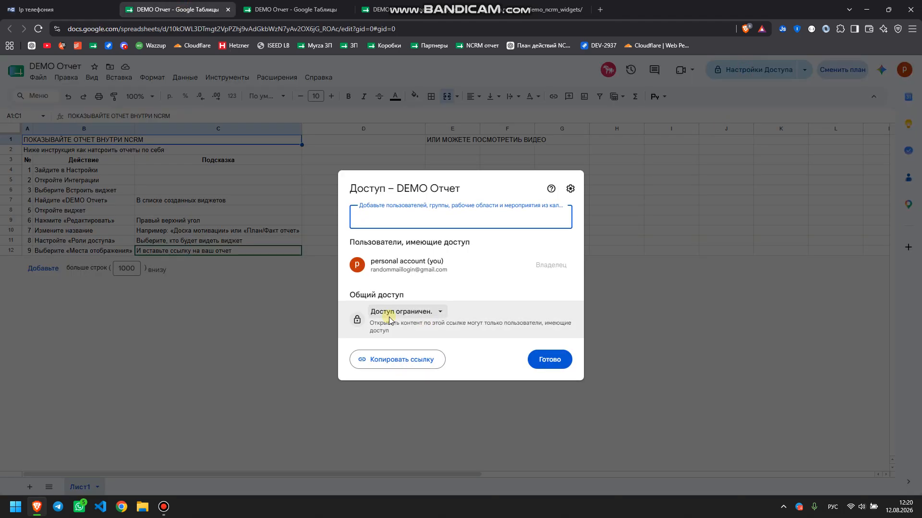
click(389, 312)
click(422, 355)
click(533, 360)
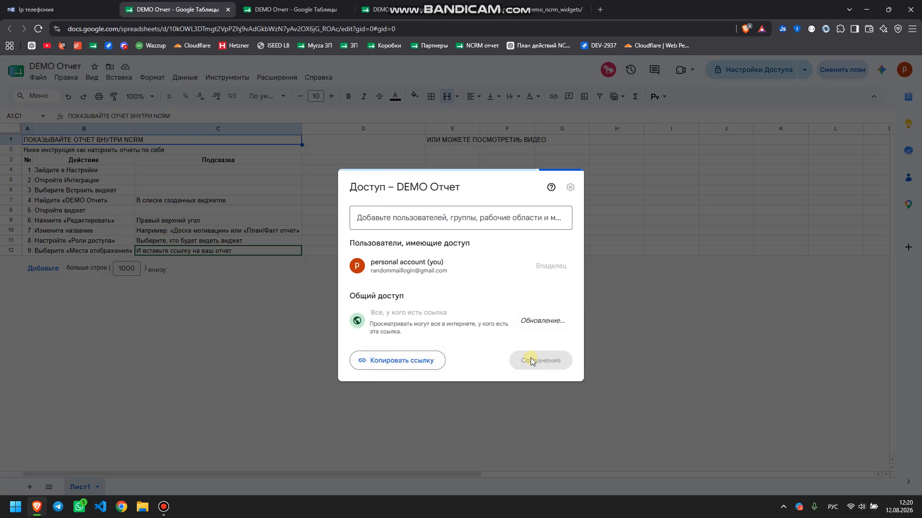
click(542, 360)
Go to Интеграция > Встроить виджет in nCRM and open DEMO Отчет for editing
click(39, 10)
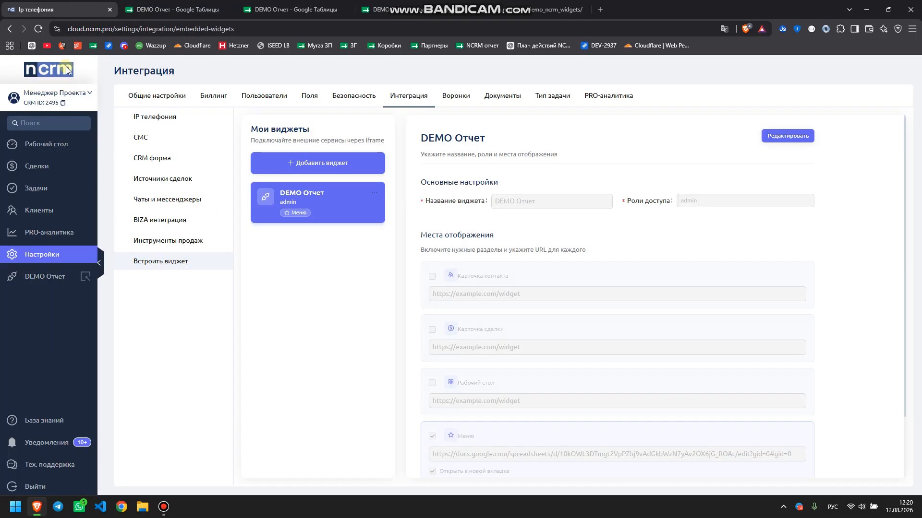
click(44, 258)
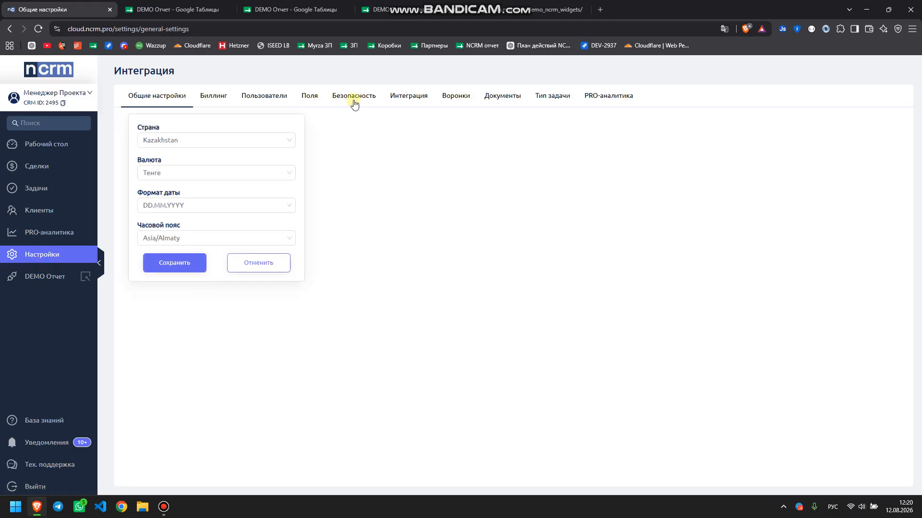
click(446, 97)
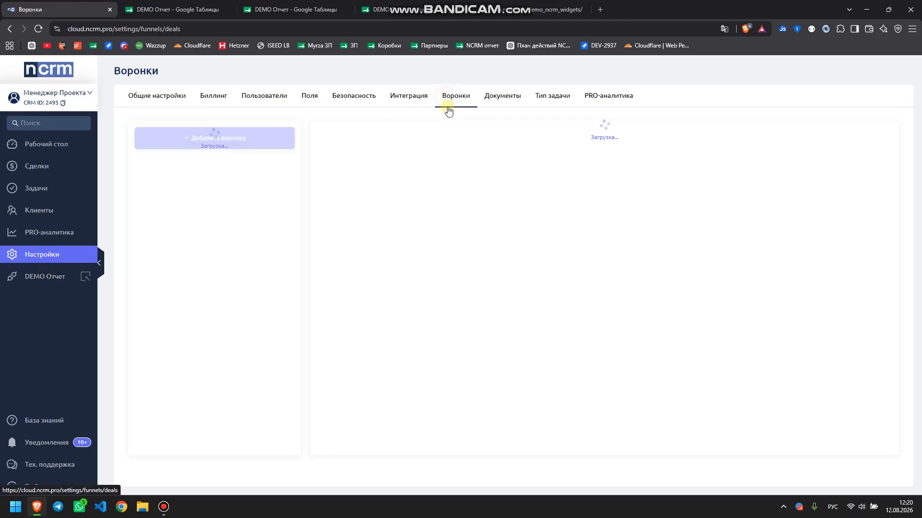
click(408, 96)
click(154, 261)
click(315, 211)
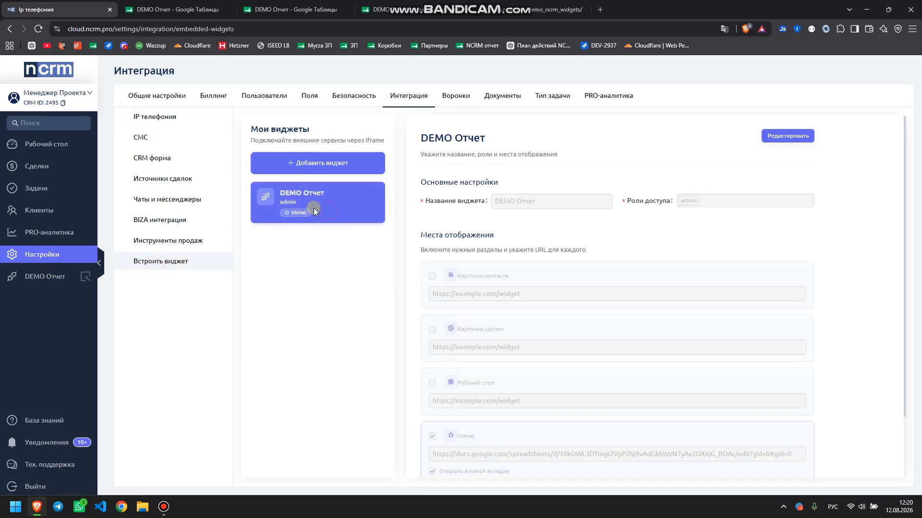
click(768, 136)
Tick the Карточка контакта and Карточка сделки display locations
scroll(485, 269, down, 2)
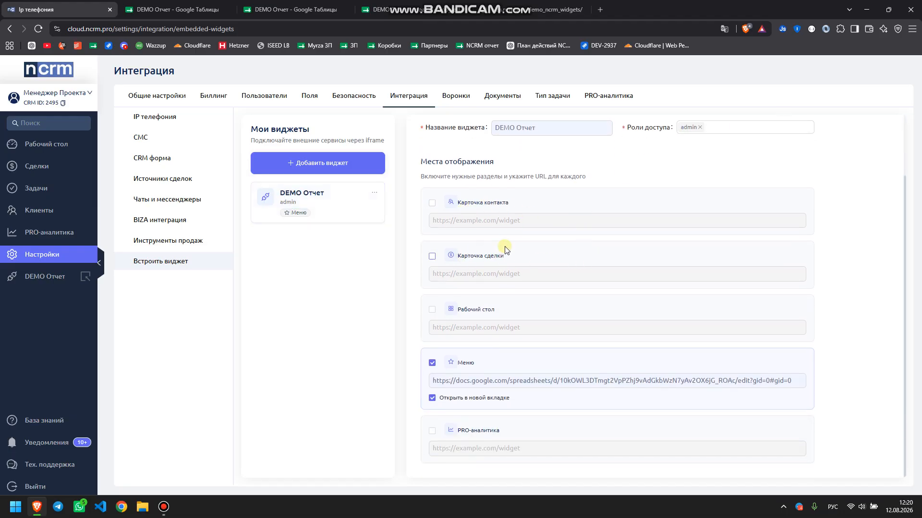
click(432, 203)
click(433, 257)
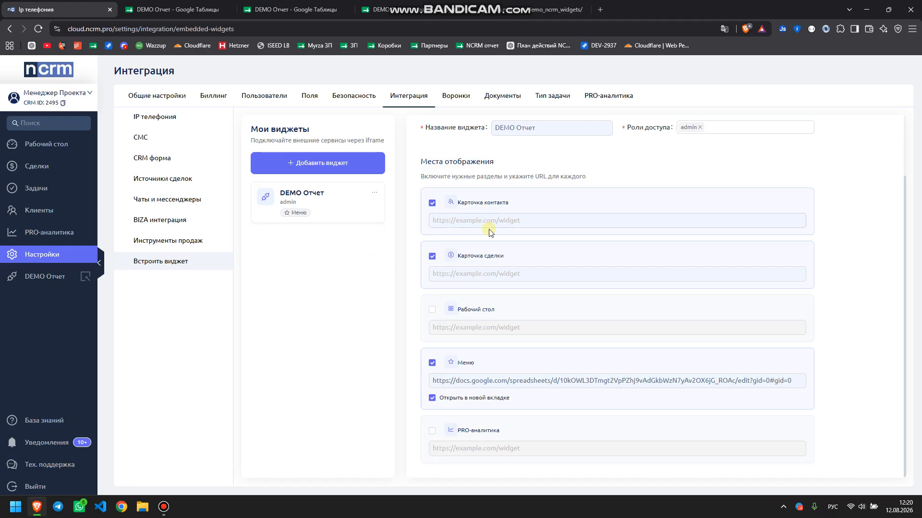
Paste the DEMO Скрипт продаж sheet link into the widget's contact-card and deal-card URL fields
click(391, 4)
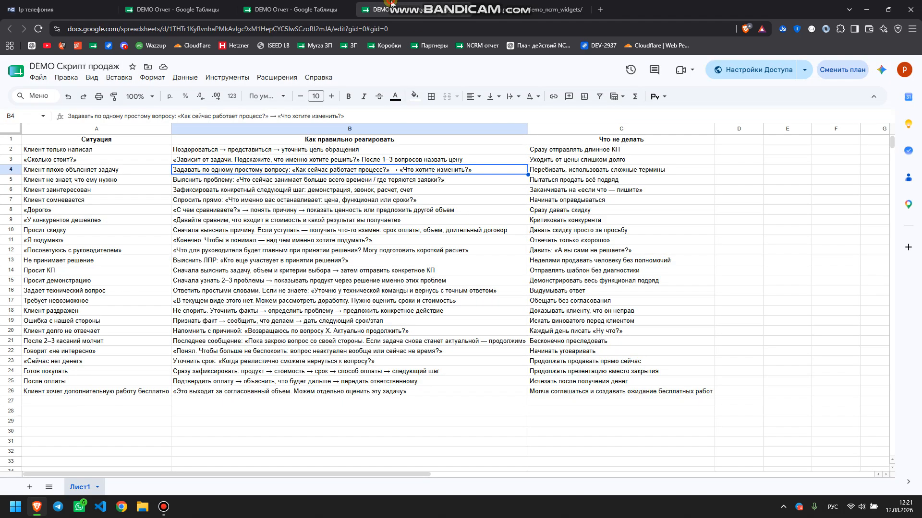
click(192, 29)
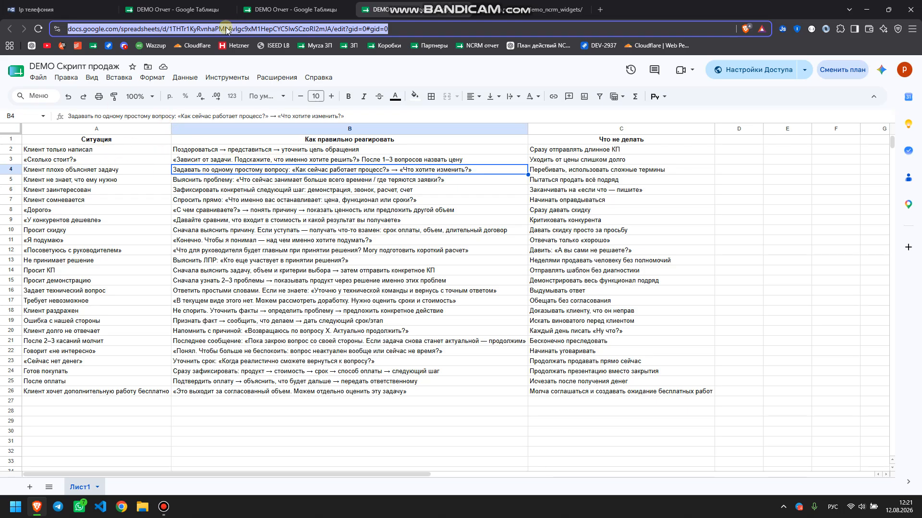
click(72, 10)
click(440, 226)
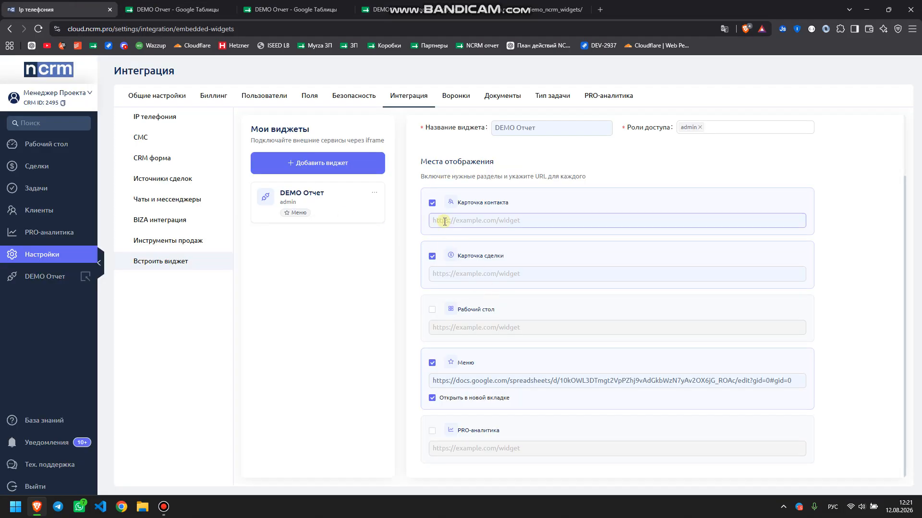
click(480, 272)
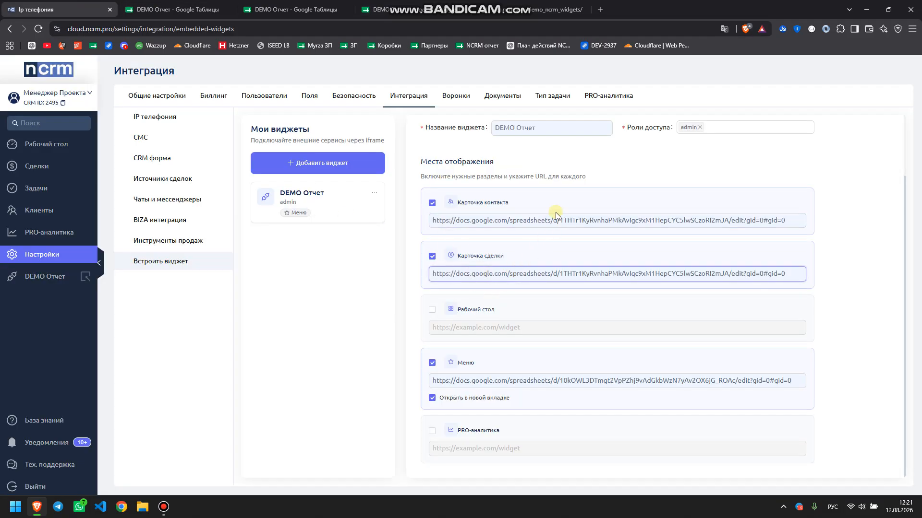
Add a Шаблоны sheet to DEMO Скрипт продаж with 'Асалаумагалейкум сыздын заказ дайын' in A2
click(200, 8)
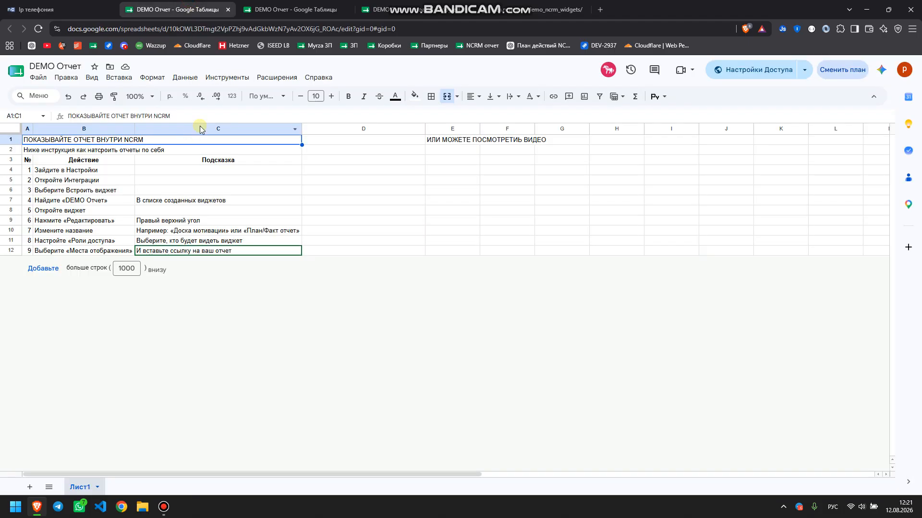
click(379, 9)
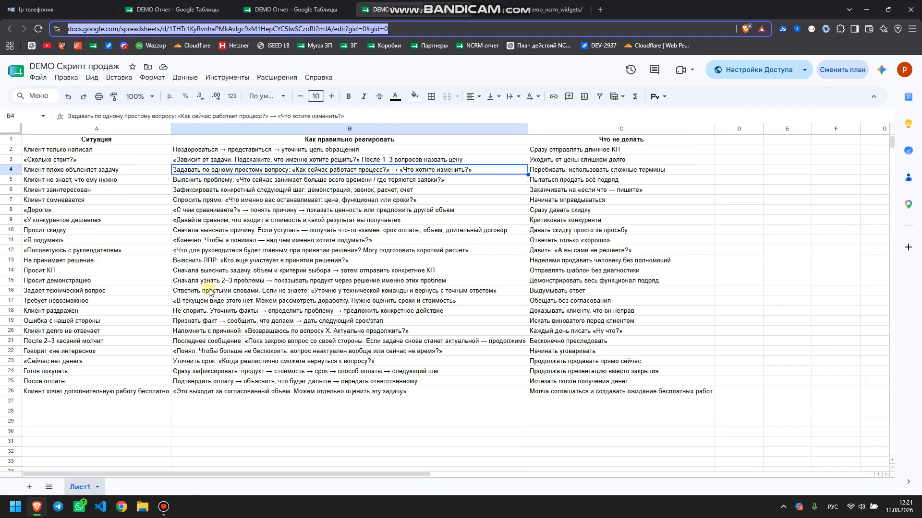
click(30, 487)
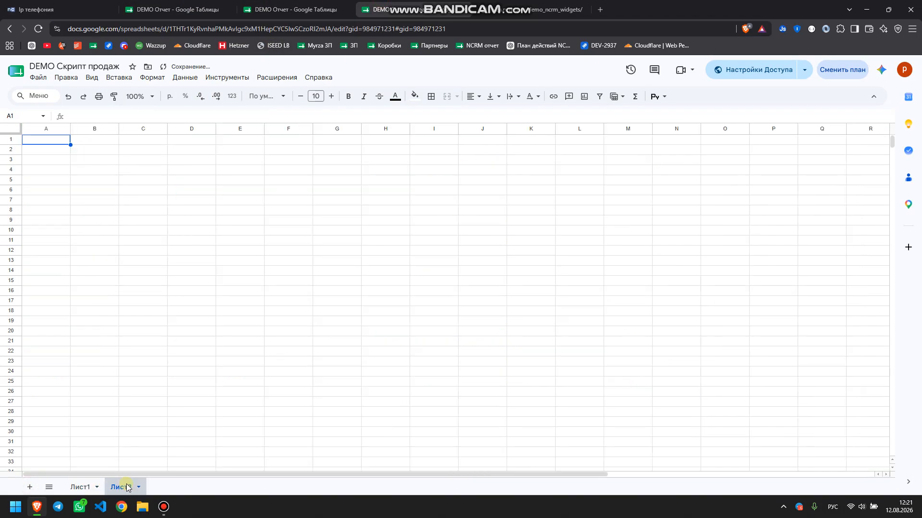
double_click(127, 487)
text(Шаблоны)
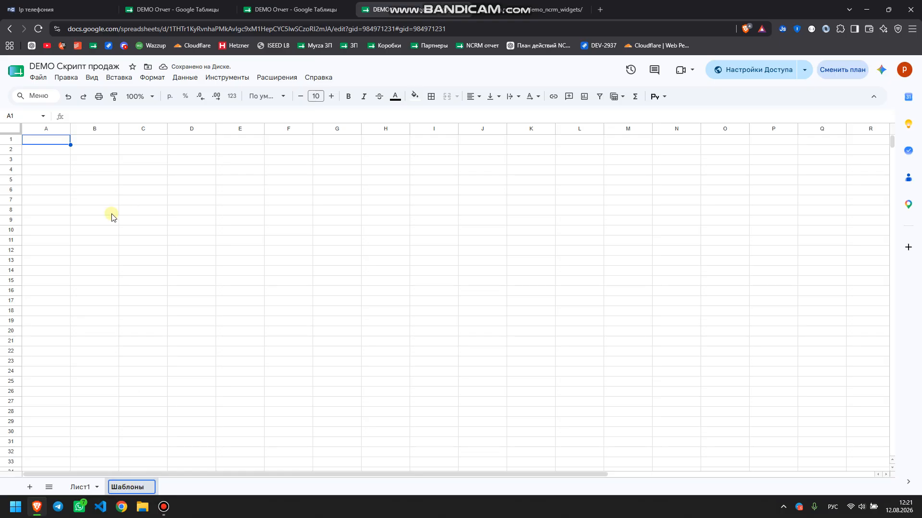
click(47, 151)
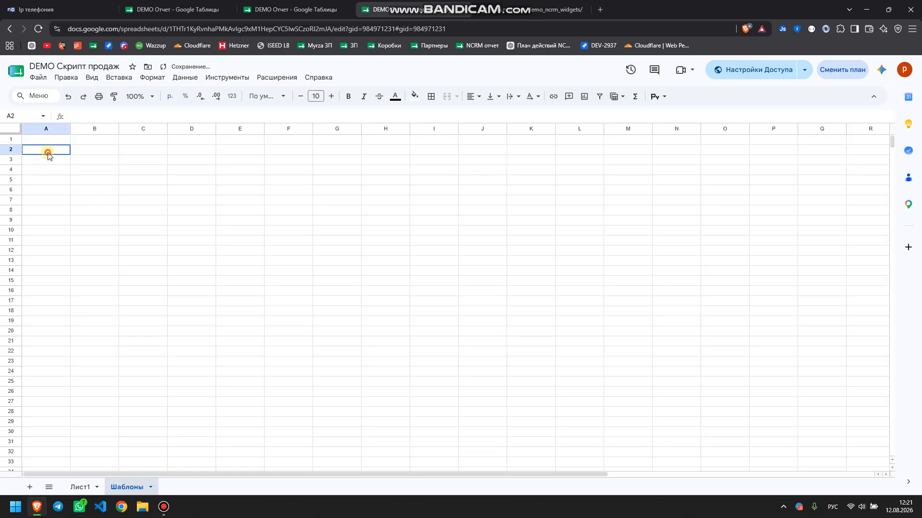
text(Асалаумагалейкум с)
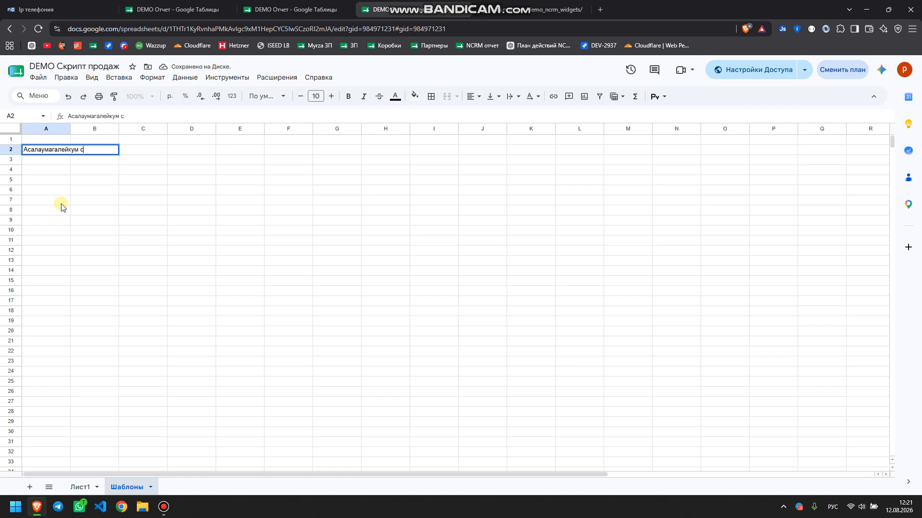
text(ыздын заказ д)
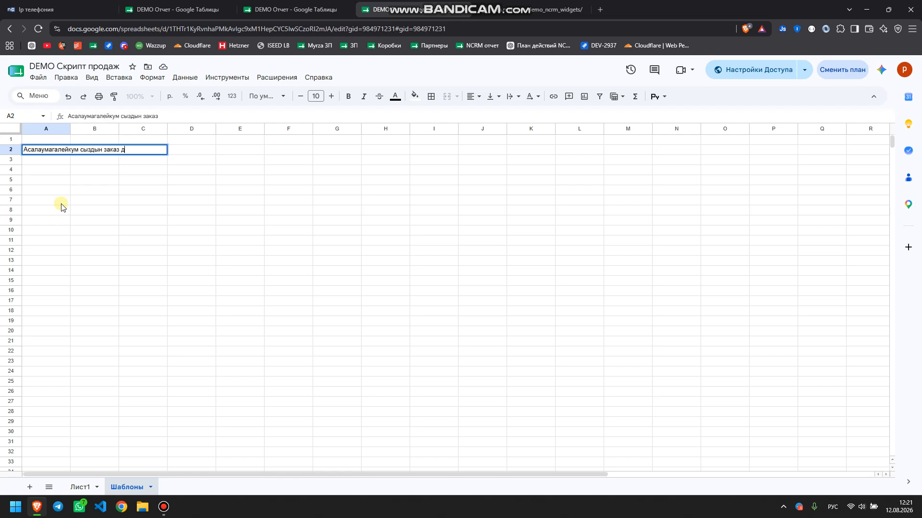
text(айын)
key(Return)
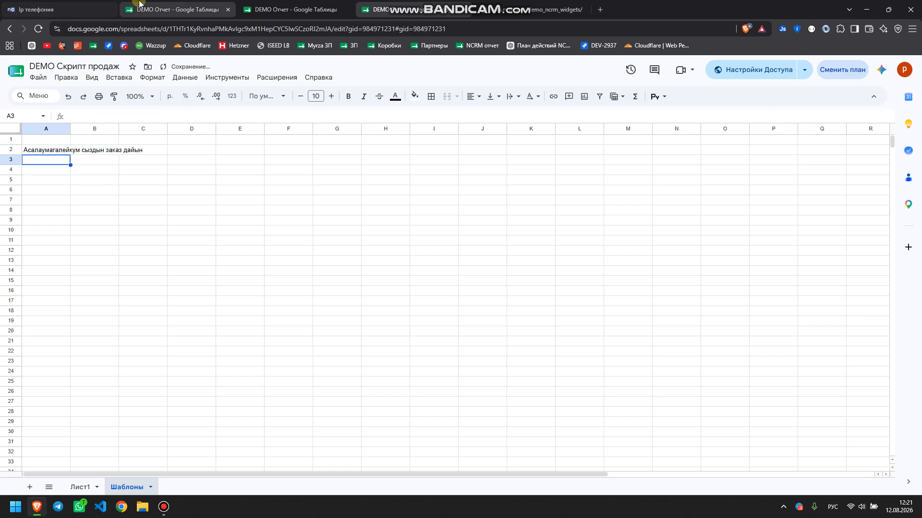
Select the DEMO Скрипт продаж spreadsheet's full web address
click(158, 6)
click(366, 6)
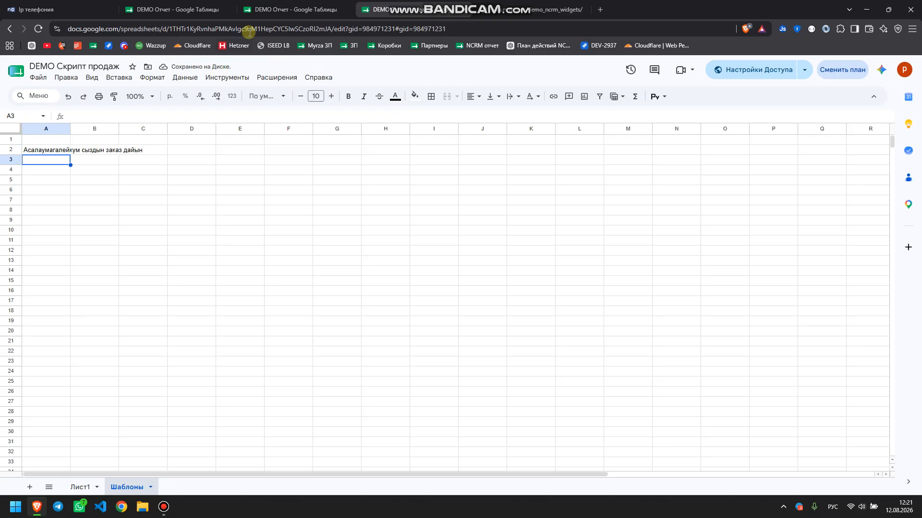
click(249, 28)
Copy the DEMO Отчет spreadsheet's web address
click(68, 4)
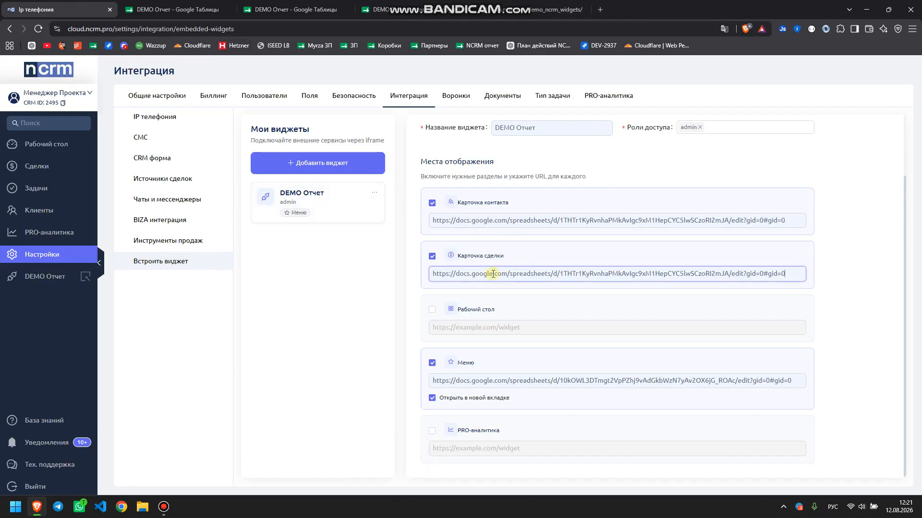
click(437, 314)
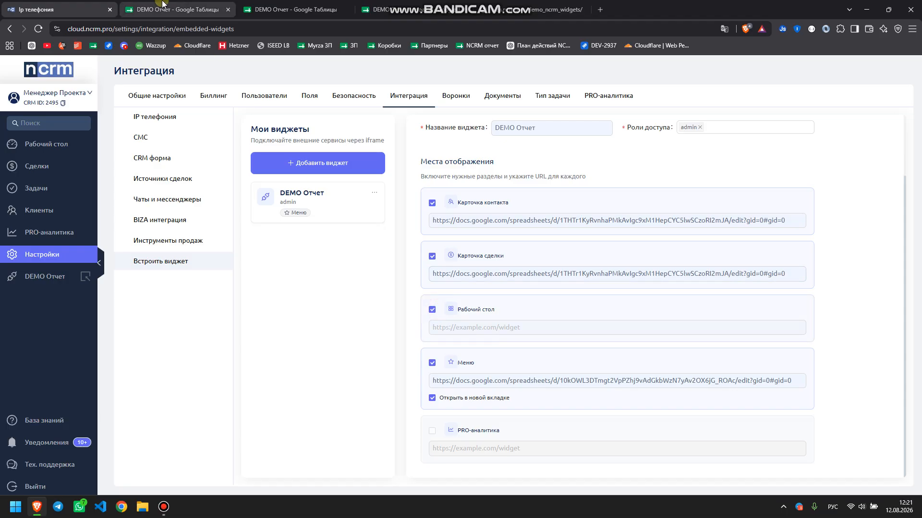
click(158, 9)
click(145, 29)
key(ctrl+c)
Enable Рабочий стол and PRO-аналитика display places, each using the DEMO Отчет sheet link
click(68, 9)
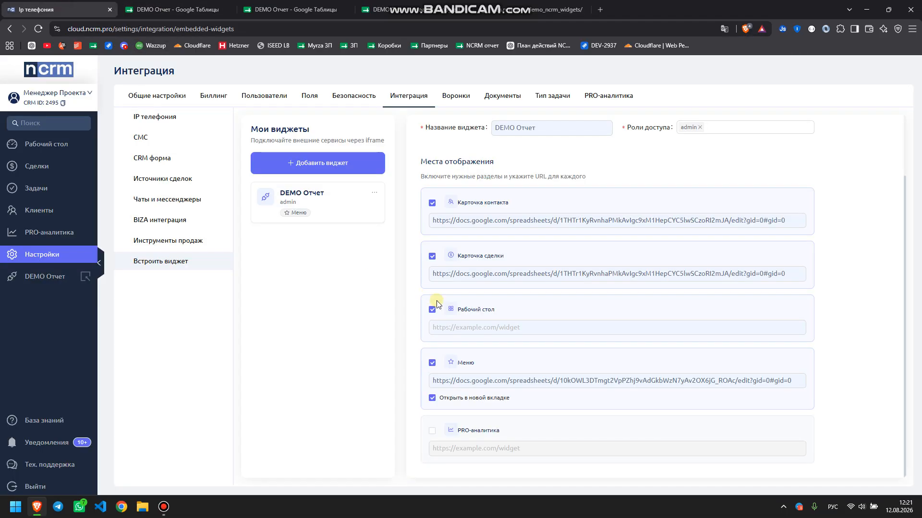
click(460, 327)
key(ctrl+v)
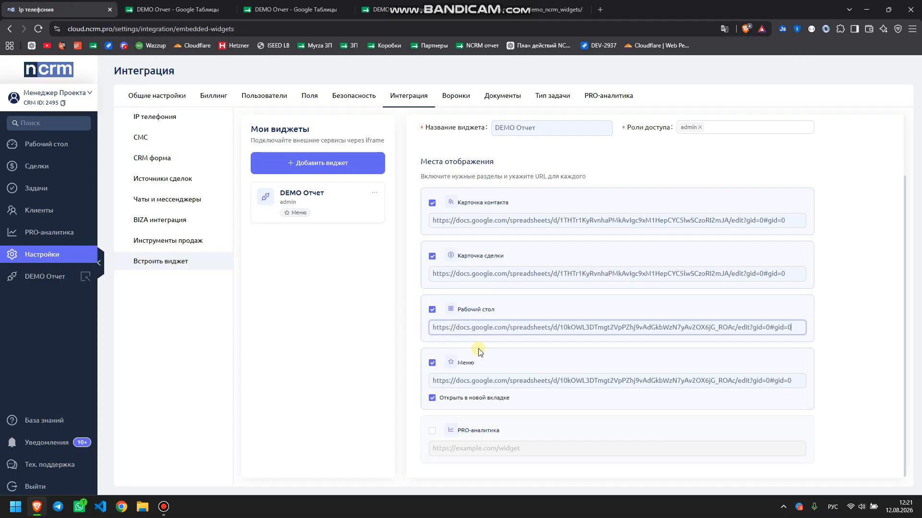
click(432, 431)
click(449, 448)
key(ctrl+v)
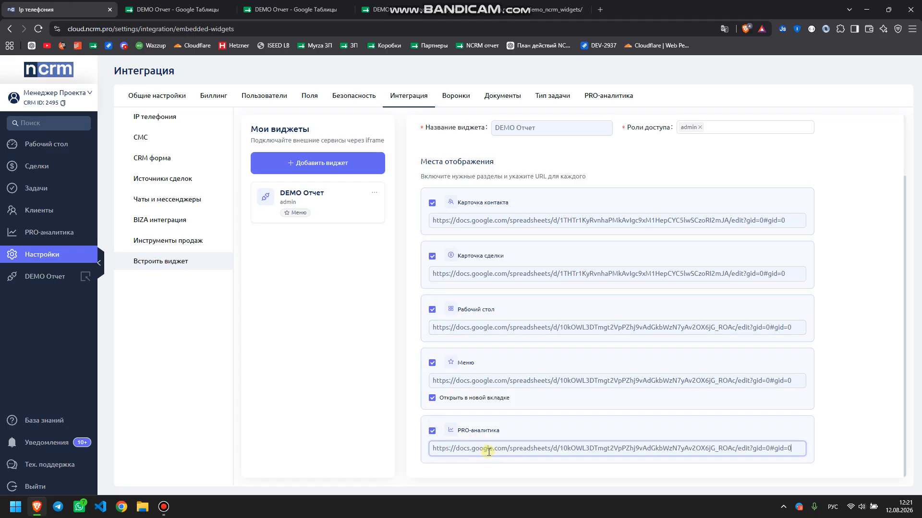
click(314, 202)
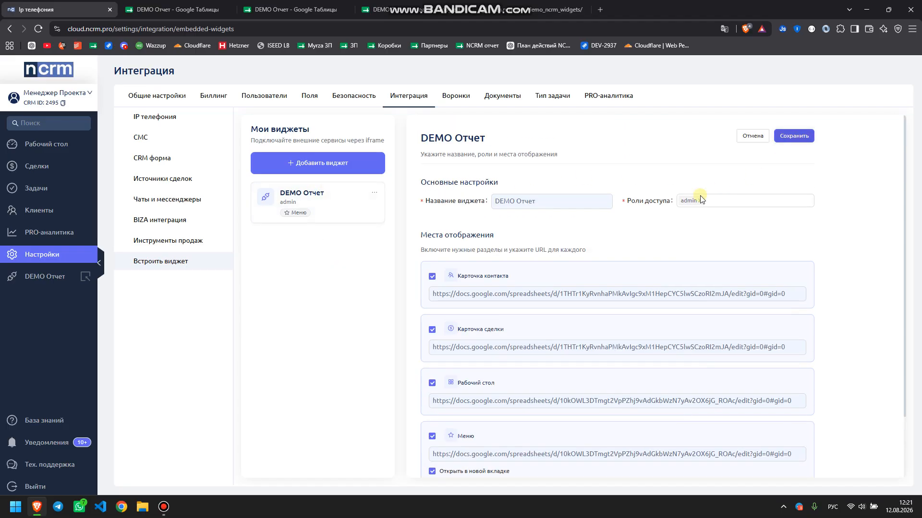
Add the manager role to the widget's access roles alongside admin and save the widget
click(718, 199)
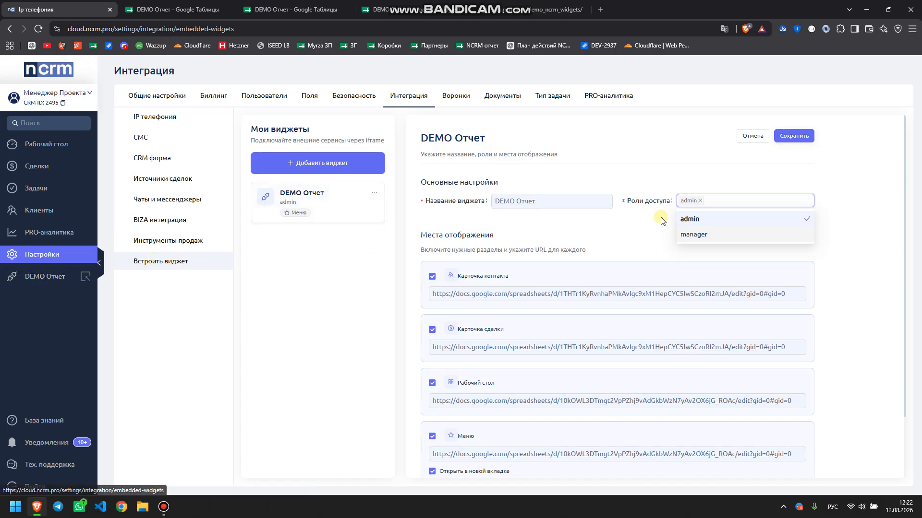
click(700, 235)
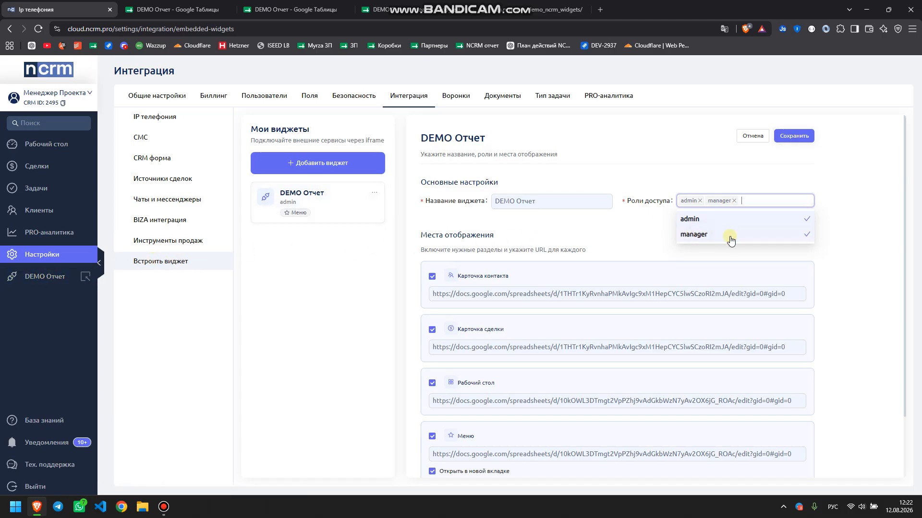
click(793, 137)
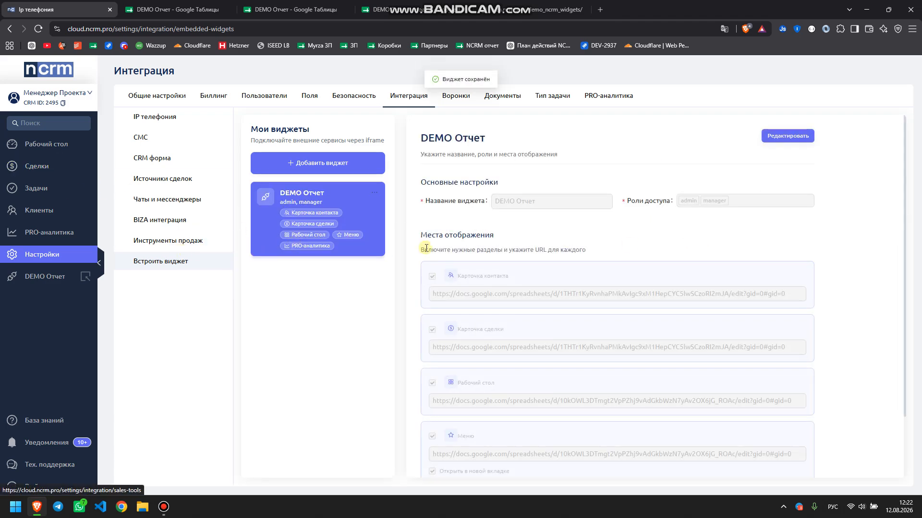
Open the client list in a new tab, open a client, and show its DEMO Отчет tab
drag(451, 275, 515, 286)
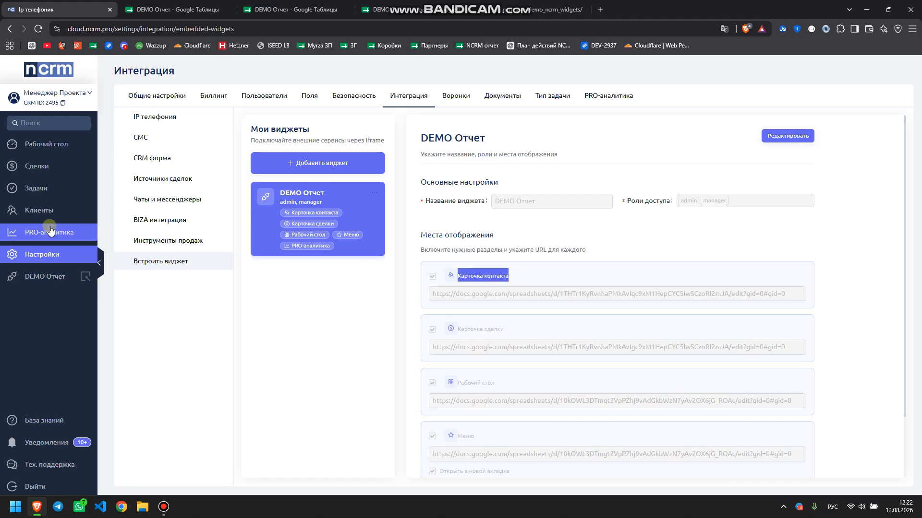
middle_click(44, 210)
key(ctrl+Tab)
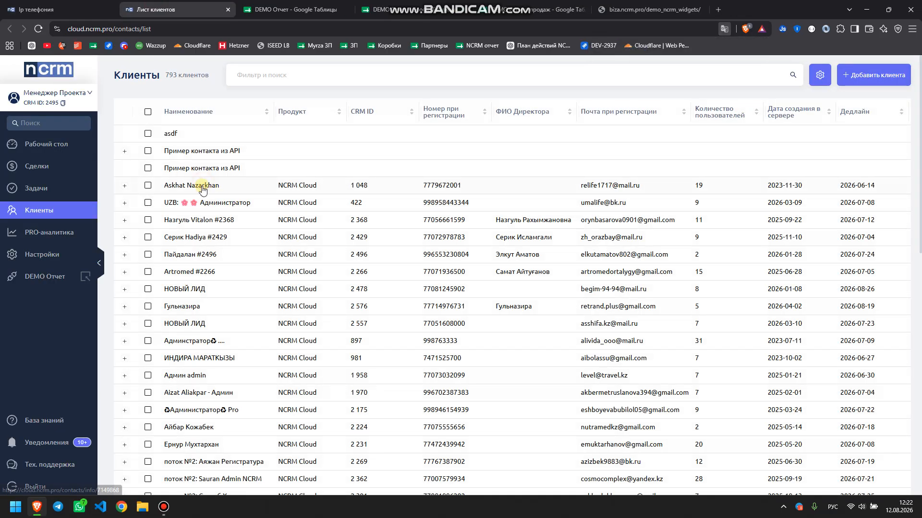
click(229, 186)
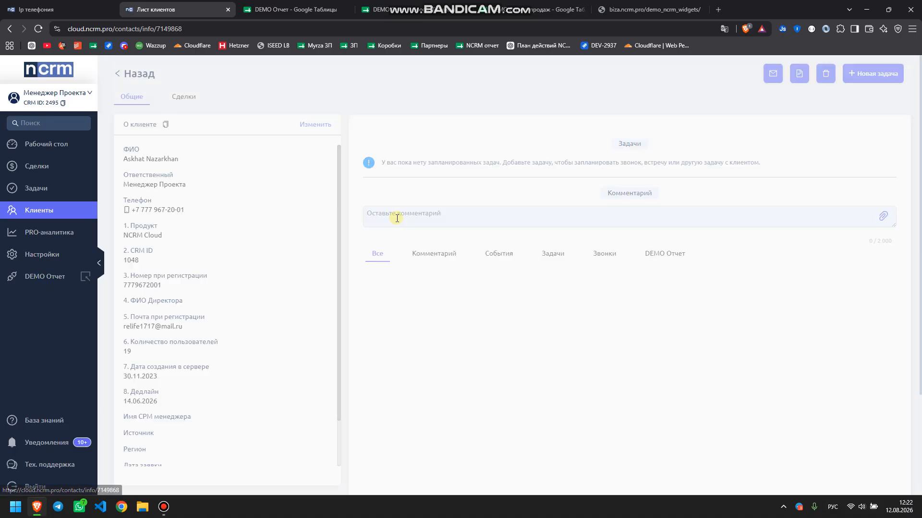
click(673, 275)
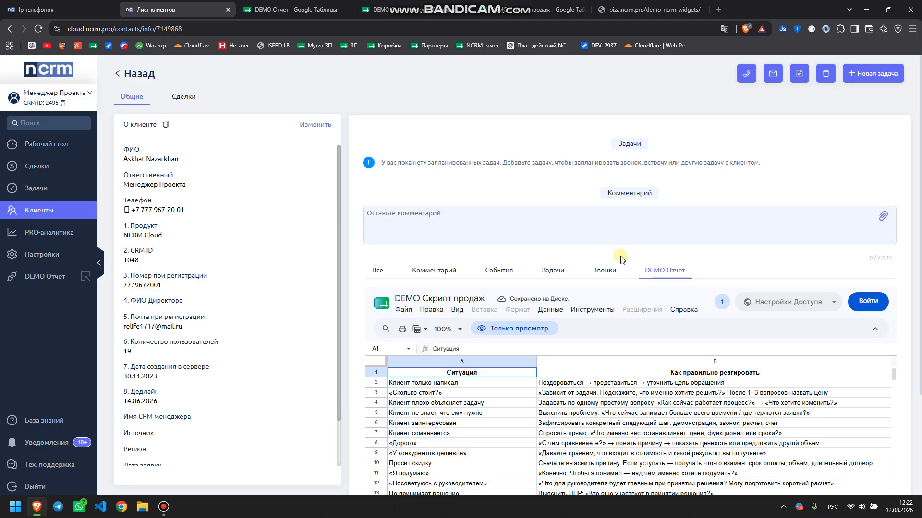
Glance at the widget settings, then scroll through the embedded DEMO Скрипт продаж sheet
key(ctrl+1)
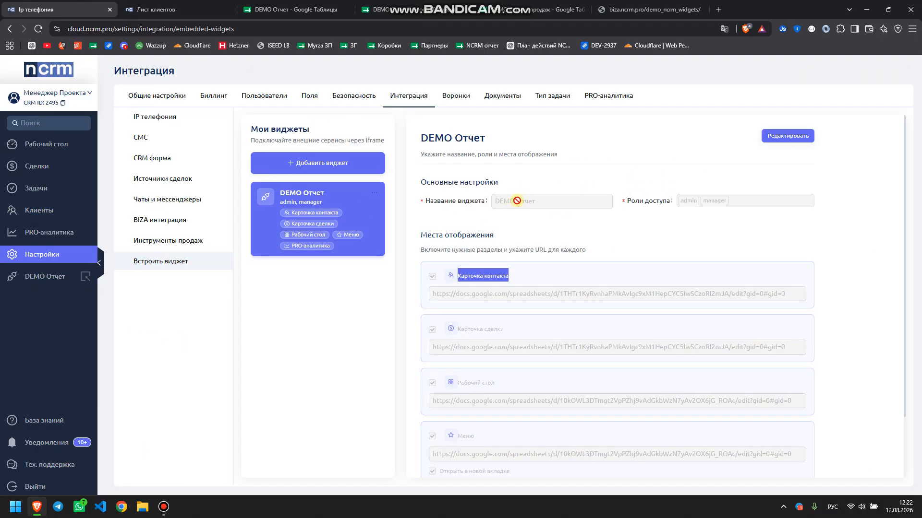
key(ctrl+Tab)
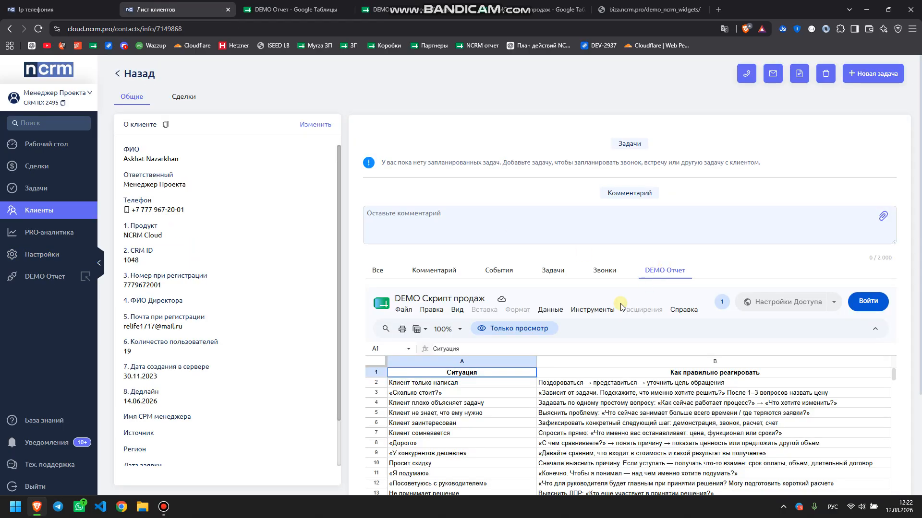
scroll(508, 341, down, 6)
scroll(480, 336, up, 7)
scroll(555, 386, down, 8)
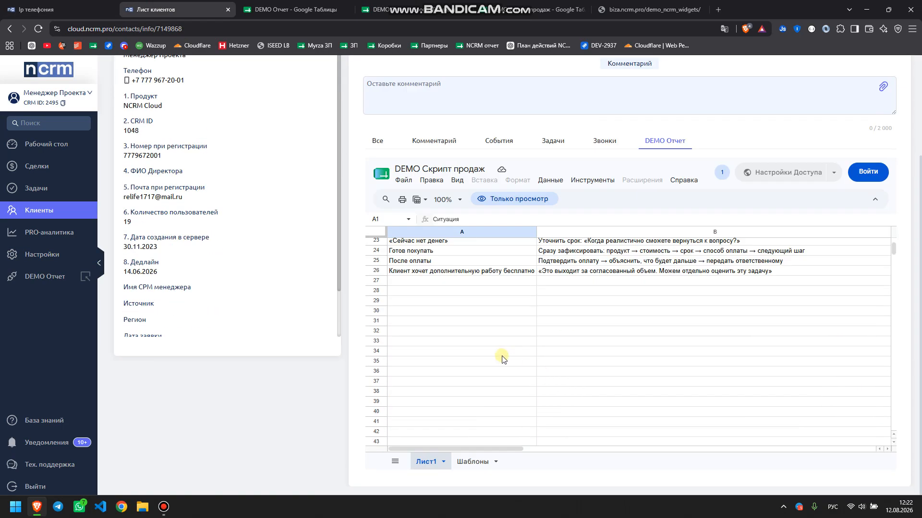
scroll(491, 353, up, 7)
scroll(545, 373, down, 8)
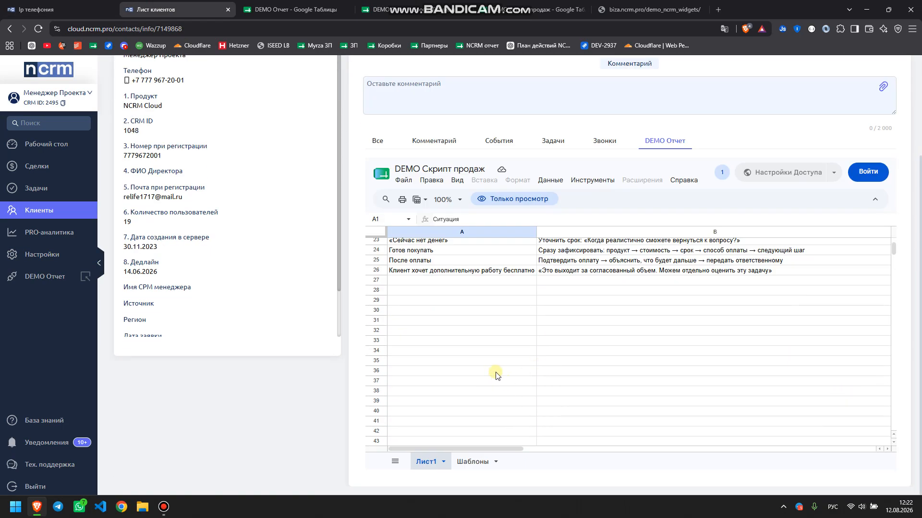
scroll(496, 376, up, 7)
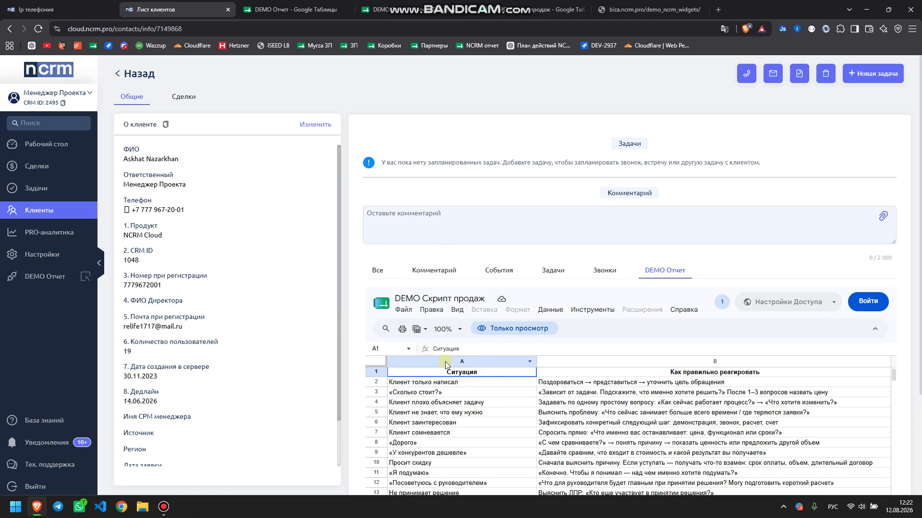
scroll(451, 372, down, 8)
scroll(475, 274, up, 8)
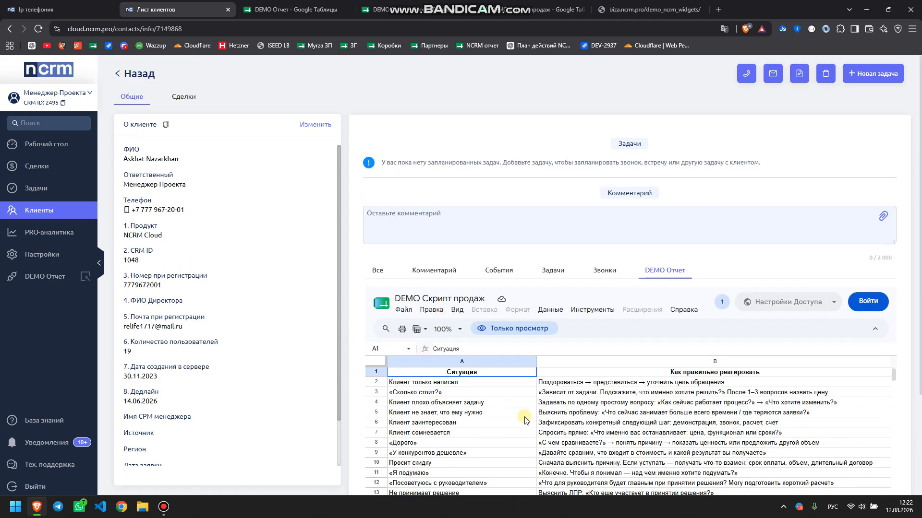
scroll(525, 420, down, 8)
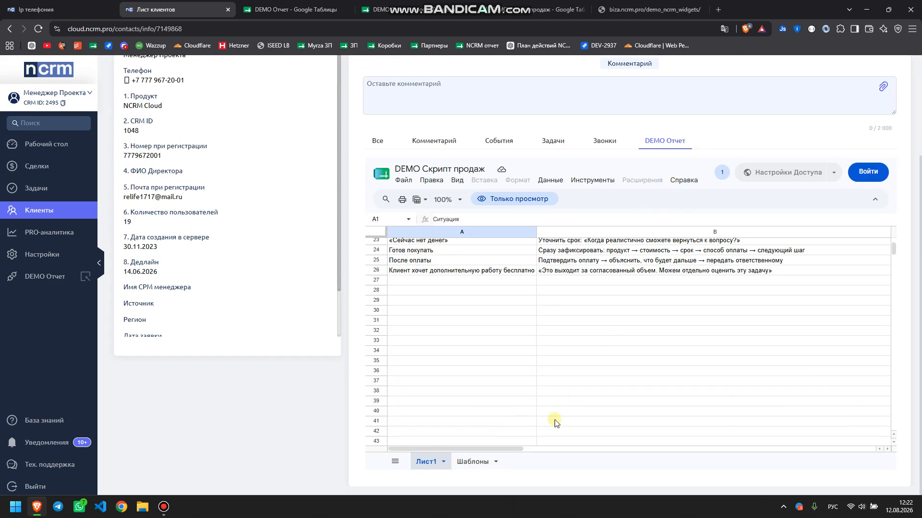
Copy 'Асалаумагалейкум сыздын заказ дайын' from embedded Шаблоны A2 and post it as a client comment
click(479, 462)
click(403, 253)
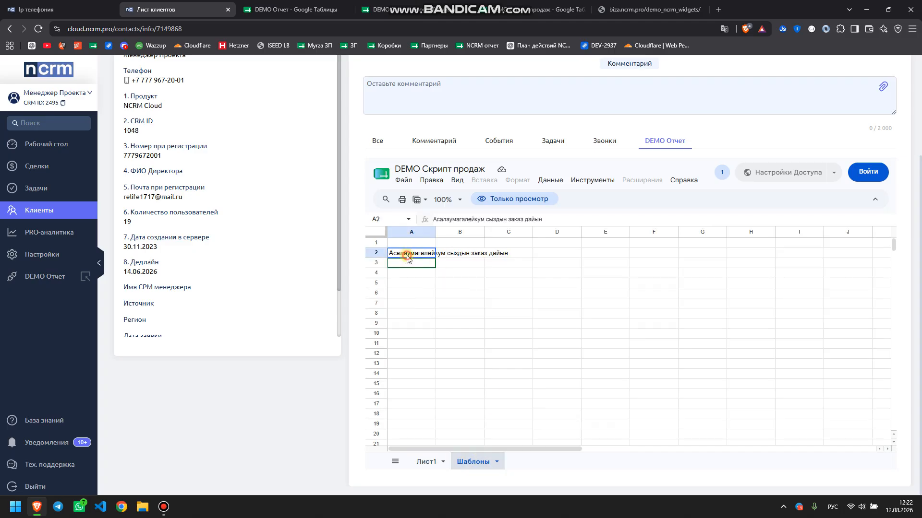
key(ctrl+c)
scroll(418, 274, up, 3)
click(456, 224)
key(ctrl+v)
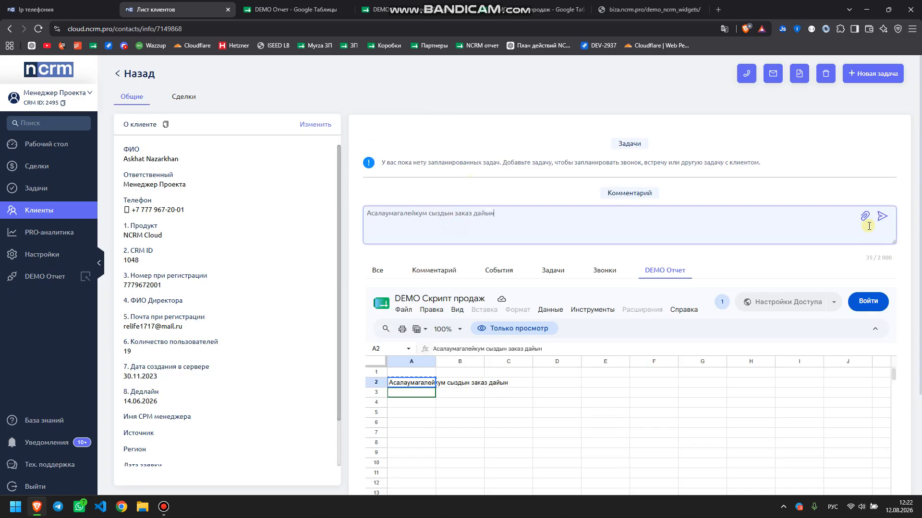
click(881, 222)
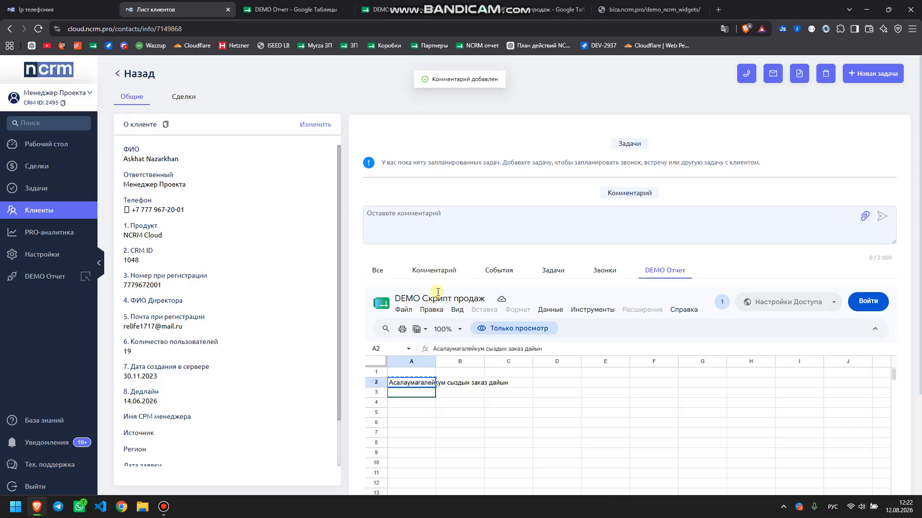
click(435, 271)
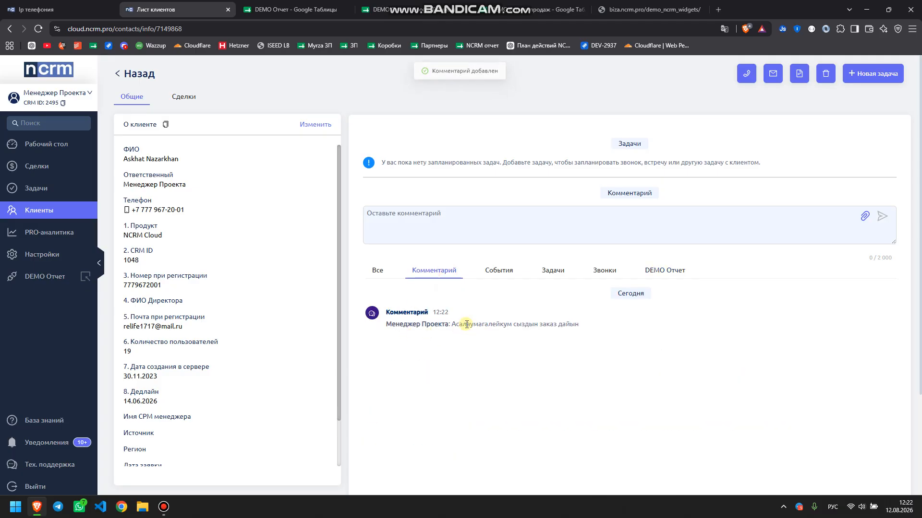
click(646, 271)
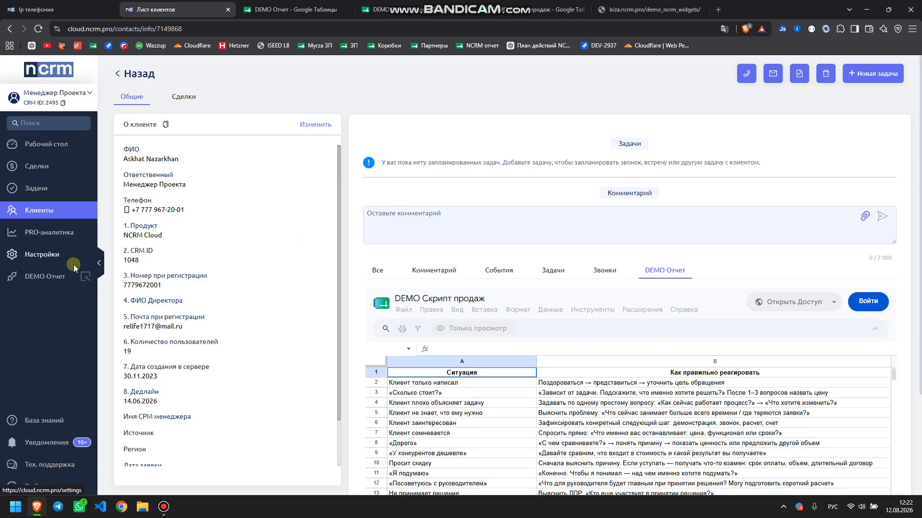
Open the client's deal, show its DEMO Отчет tab, and switch the embedded sheet to Шаблоны
click(77, 9)
click(148, 4)
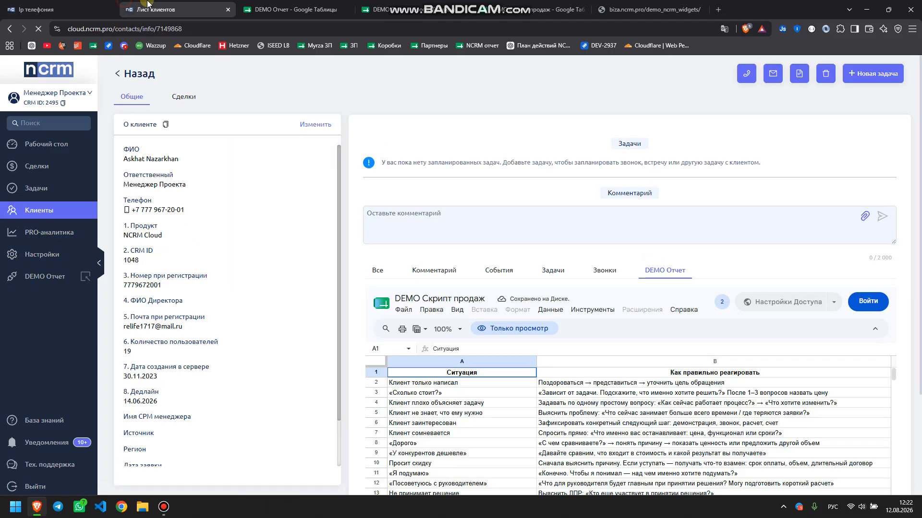
click(183, 98)
click(188, 177)
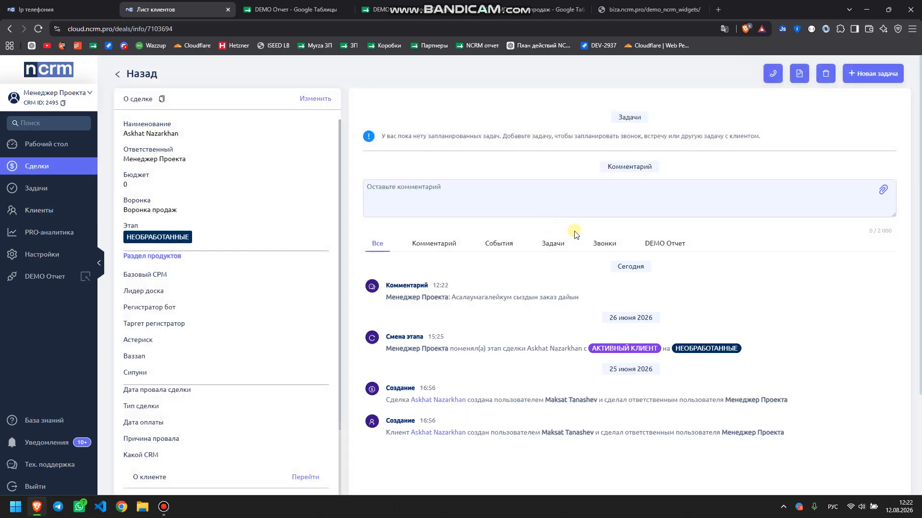
click(665, 243)
scroll(554, 374, down, 3)
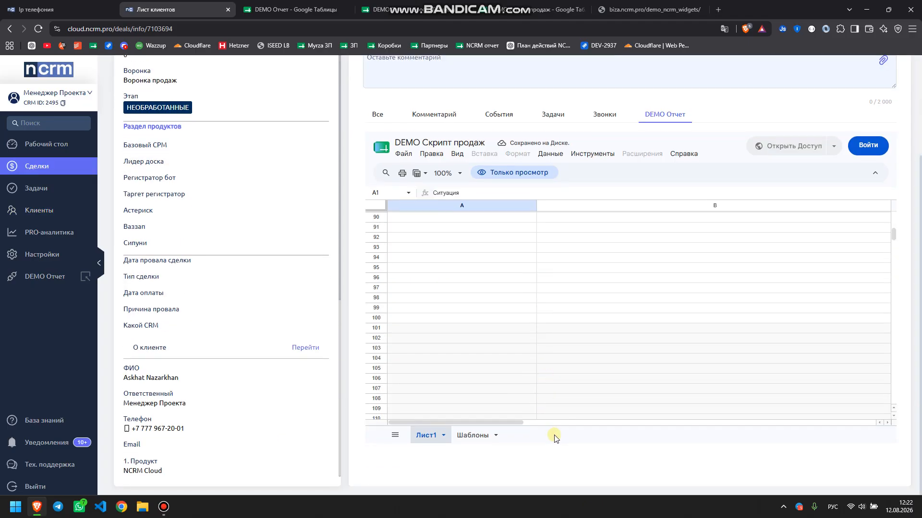
click(472, 436)
scroll(488, 379, up, 3)
Check the widget settings, then open the Рабочий стол dashboard
click(77, 9)
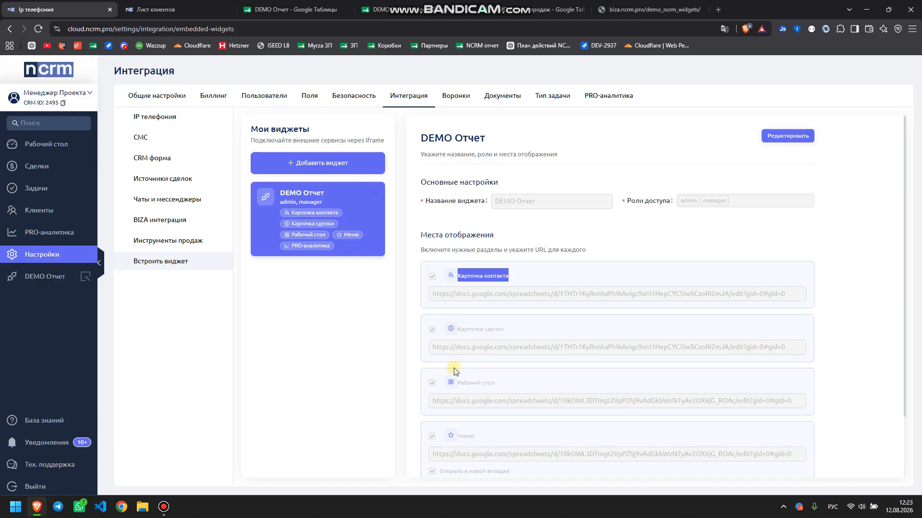
click(130, 4)
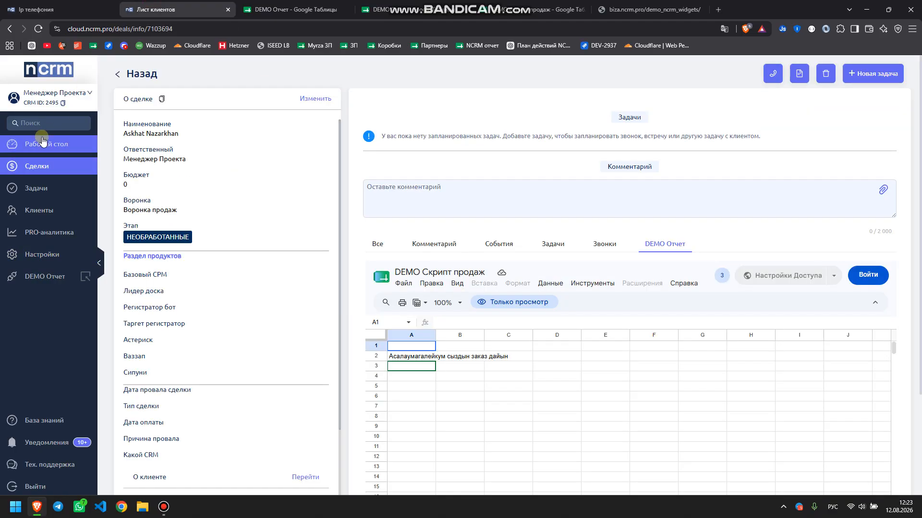
click(44, 144)
Inspect the dashboard's embedded DEMO Отчет report, selecting cell B4, then go to PRO-аналитика
scroll(232, 199, down, 5)
scroll(235, 204, up, 5)
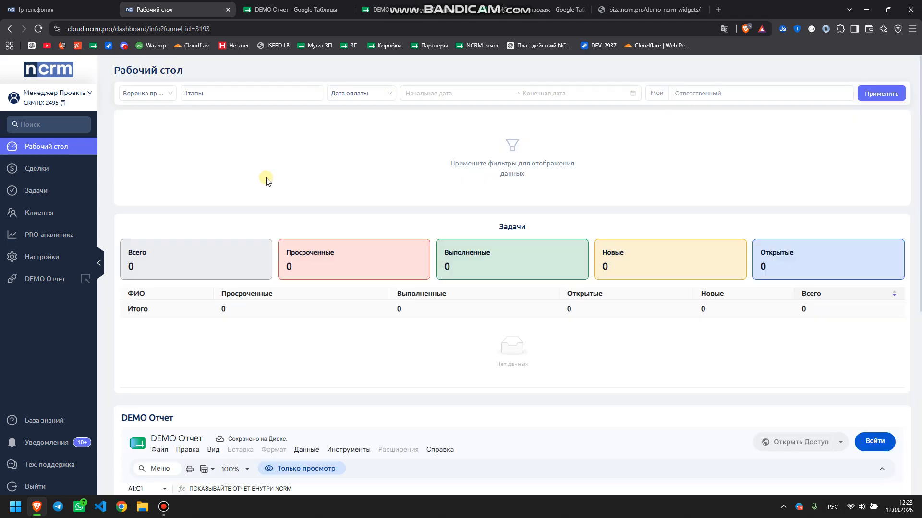
scroll(312, 234, down, 5)
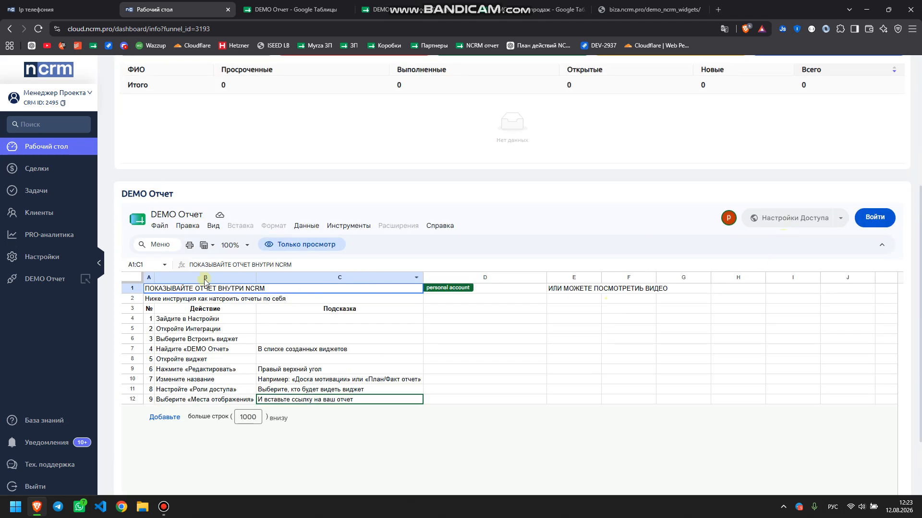
drag(134, 190, 192, 197)
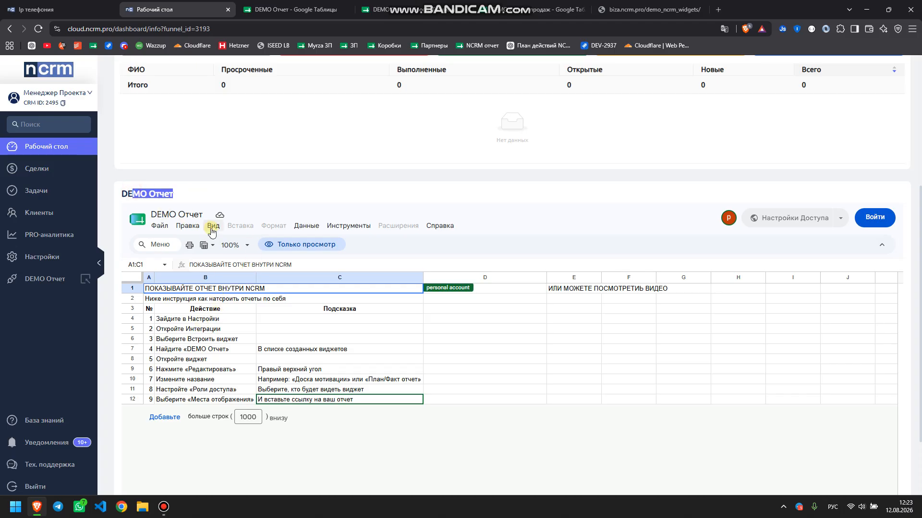
click(181, 318)
scroll(243, 351, up, 5)
scroll(243, 351, down, 7)
drag(182, 228, 206, 269)
scroll(206, 269, up, 7)
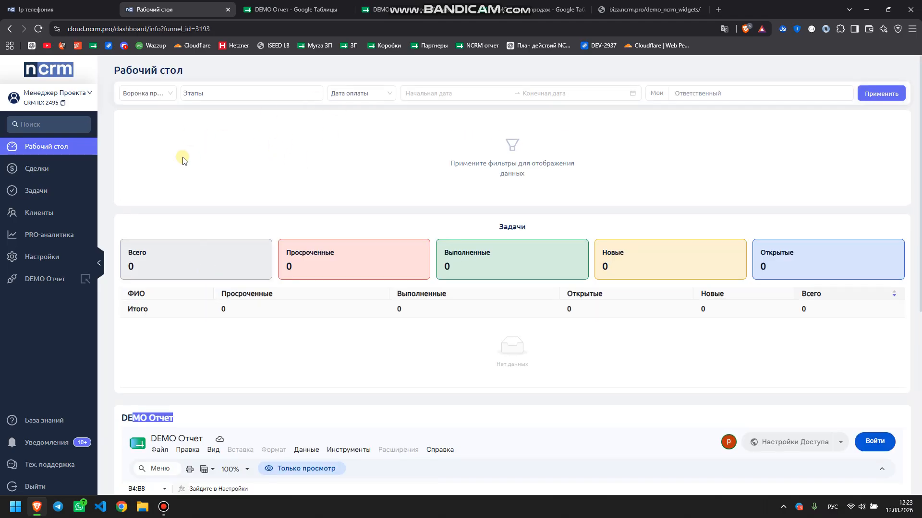
click(177, 145)
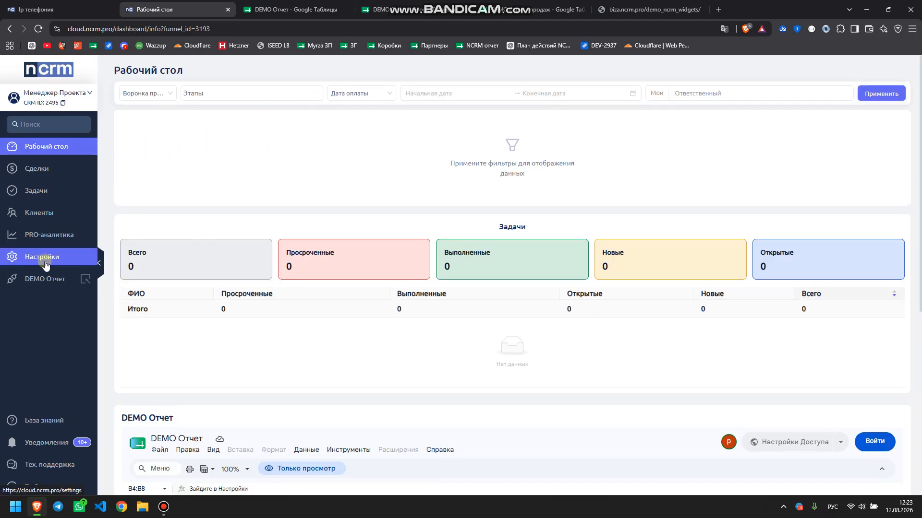
click(48, 238)
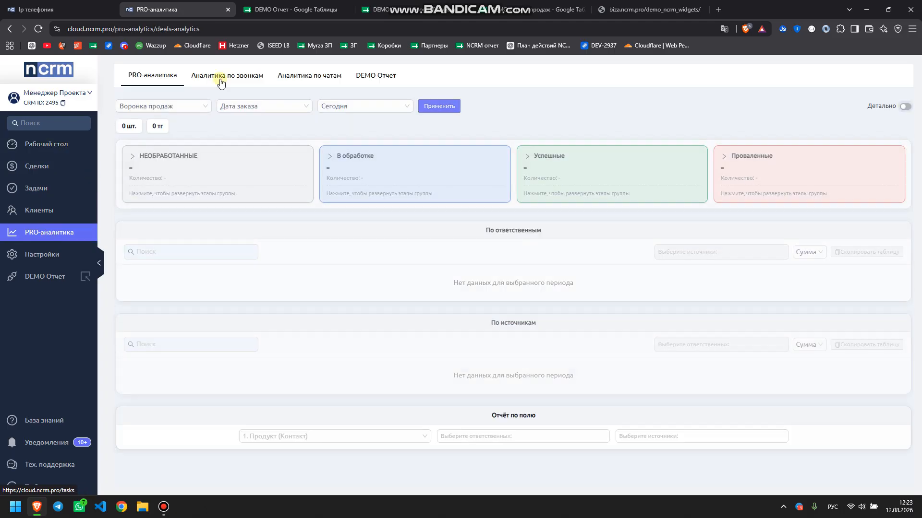
View the DEMO Отчет sheet inside PRO-аналитика, then switch to the biza.ncrm.pro demo page
click(367, 76)
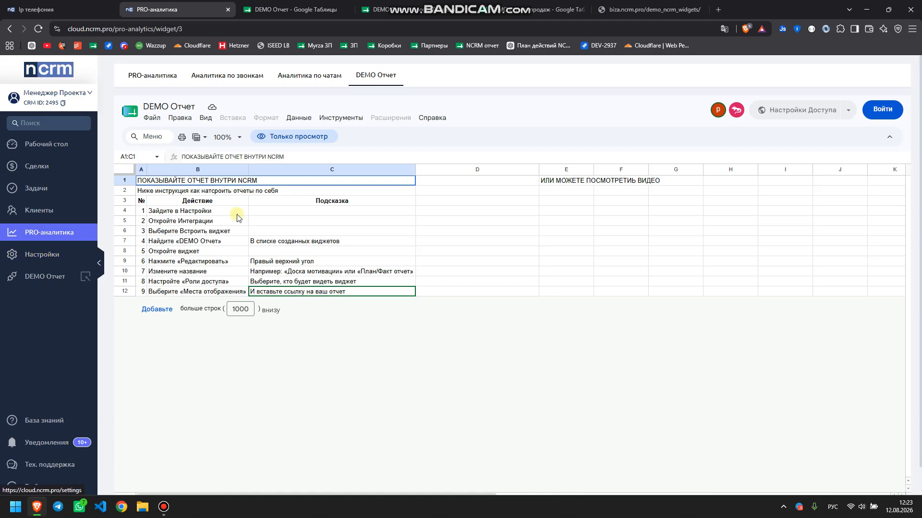
click(619, 6)
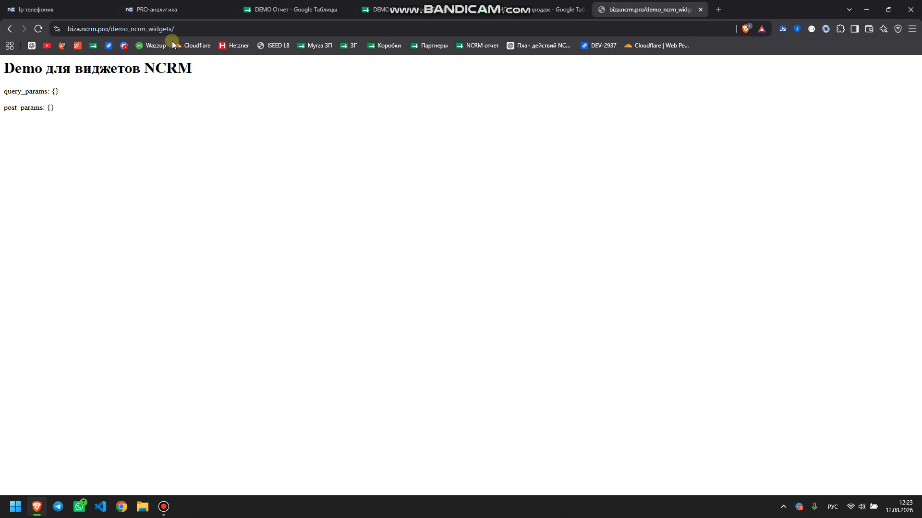
Copy the biza.ncrm.pro demo page address and return to nCRM's embedded-widget settings
click(158, 29)
key(ctrl+c)
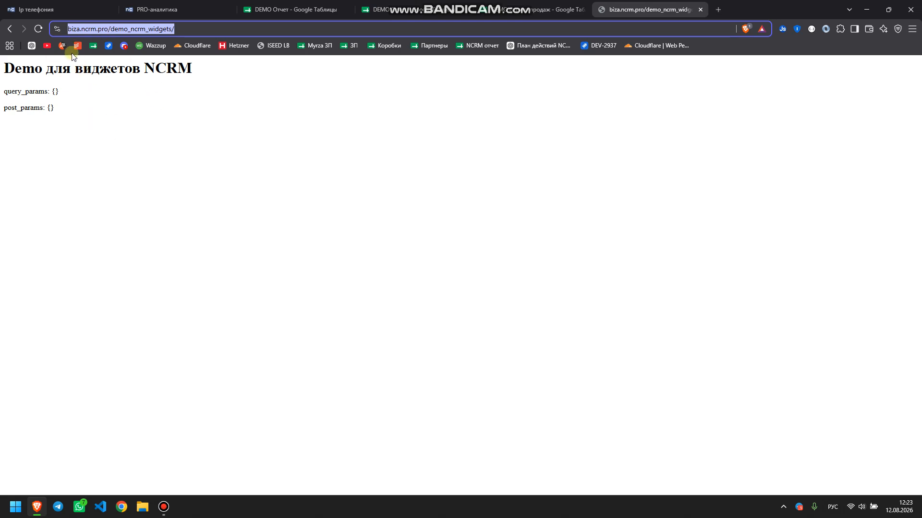
click(67, 5)
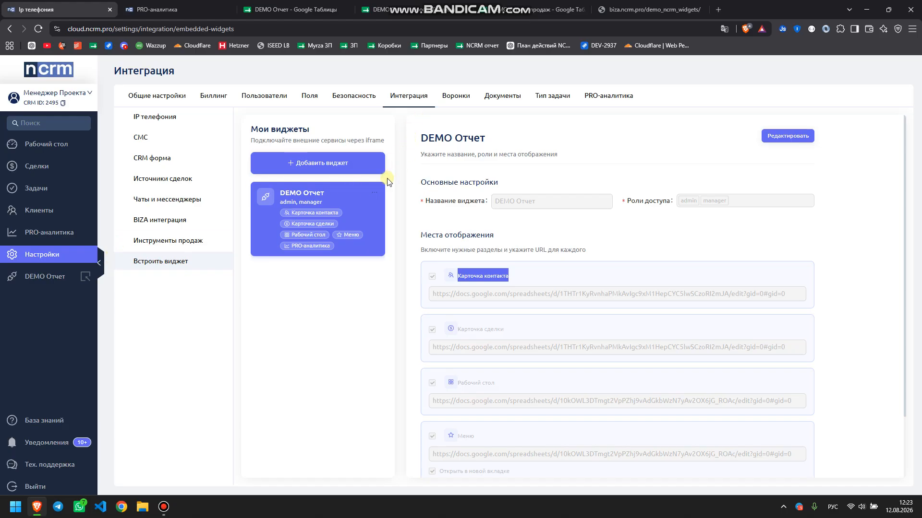
click(149, 7)
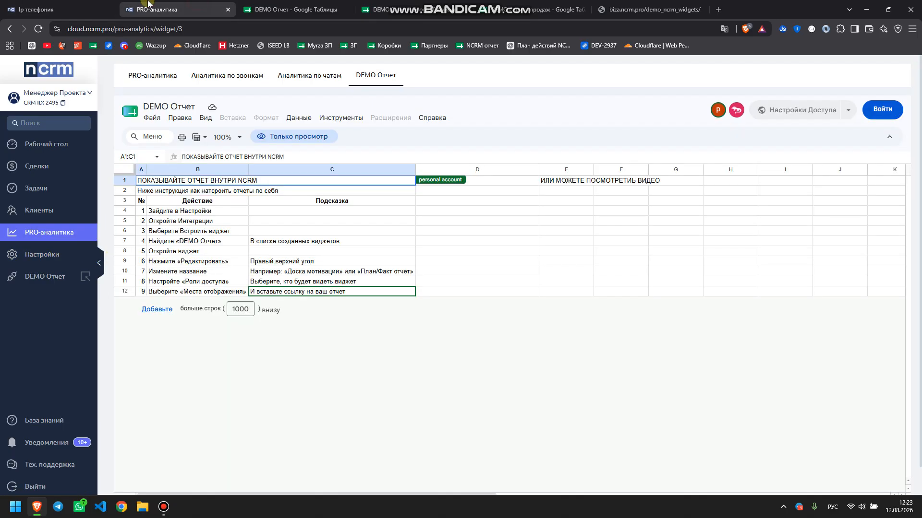
click(91, 4)
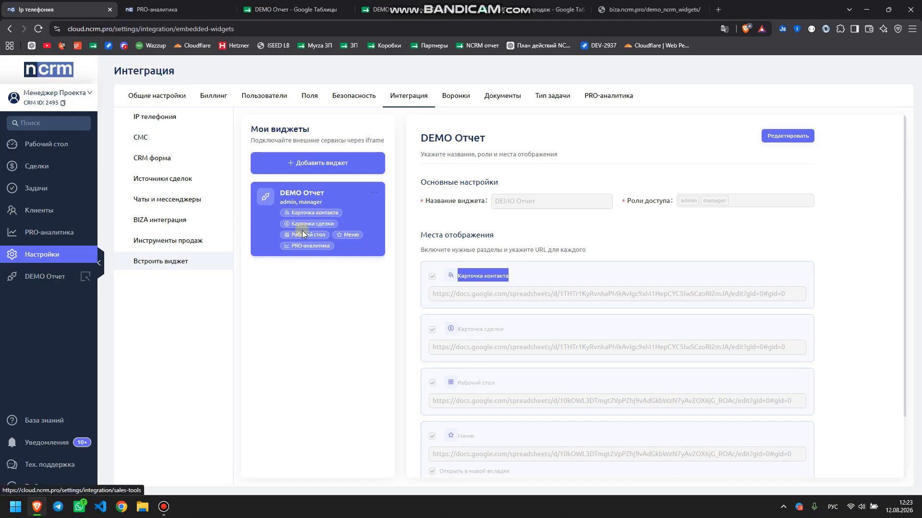
click(805, 140)
click(457, 292)
key(ctrl+a)
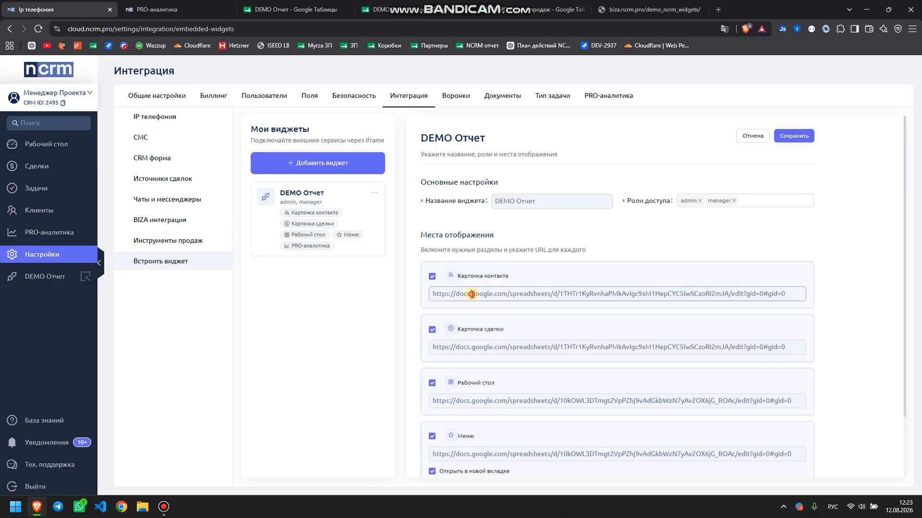
key(ctrl+v)
click(477, 348)
key(ctrl+a)
key(ctrl+v)
click(484, 401)
key(ctrl+a)
key(ctrl+v)
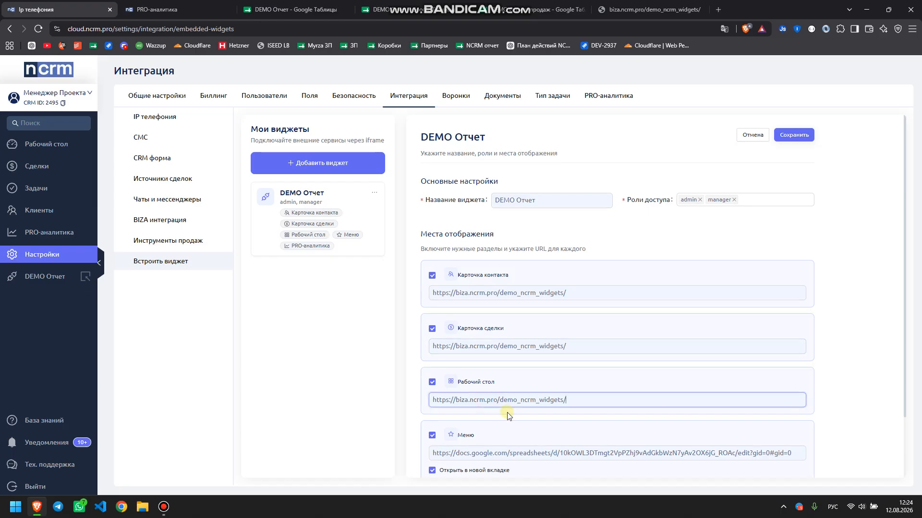
Point the Меню and PRO-аналитика URLs to the same biza demo page
scroll(494, 403, down, 2)
click(479, 380)
key(ctrl+a)
key(ctrl+v)
click(504, 447)
key(ctrl+a)
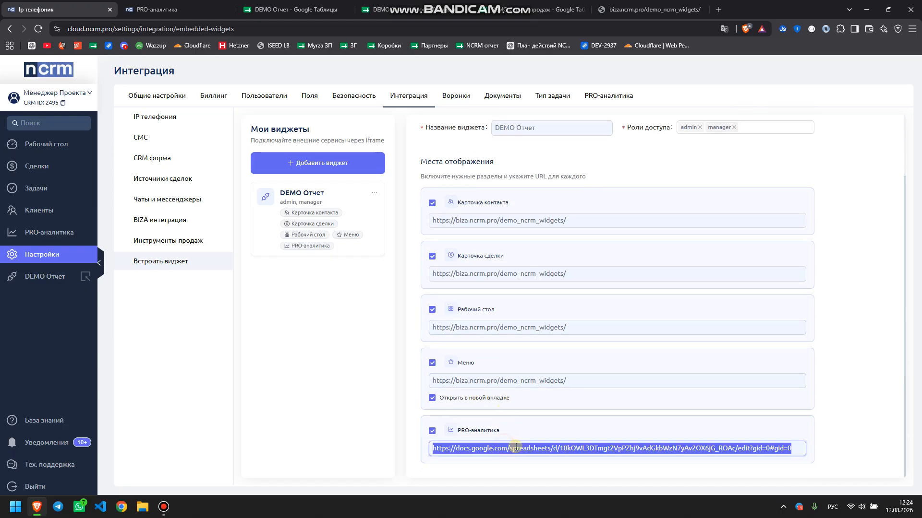
key(ctrl+v)
Turn off Открыть в новой вкладке for Меню, save the widget, and return to the demo page
click(433, 398)
scroll(710, 268, up, 3)
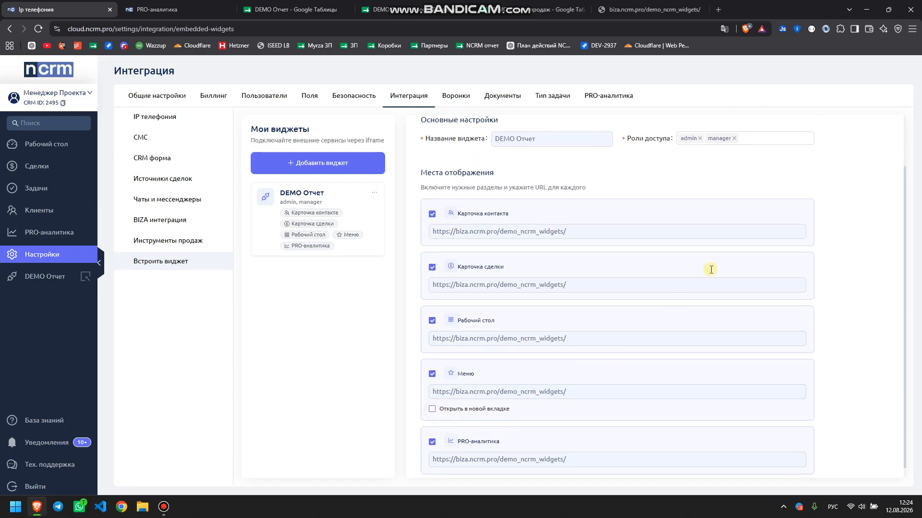
click(794, 136)
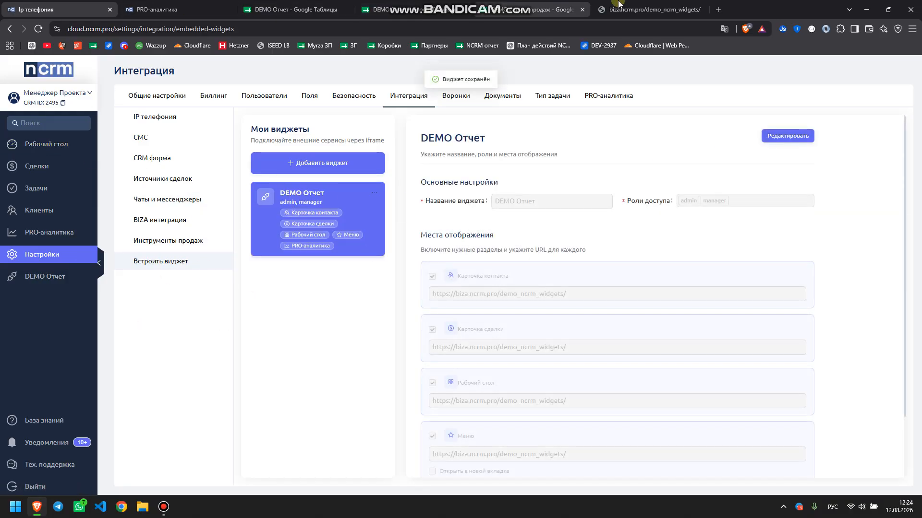
click(648, 9)
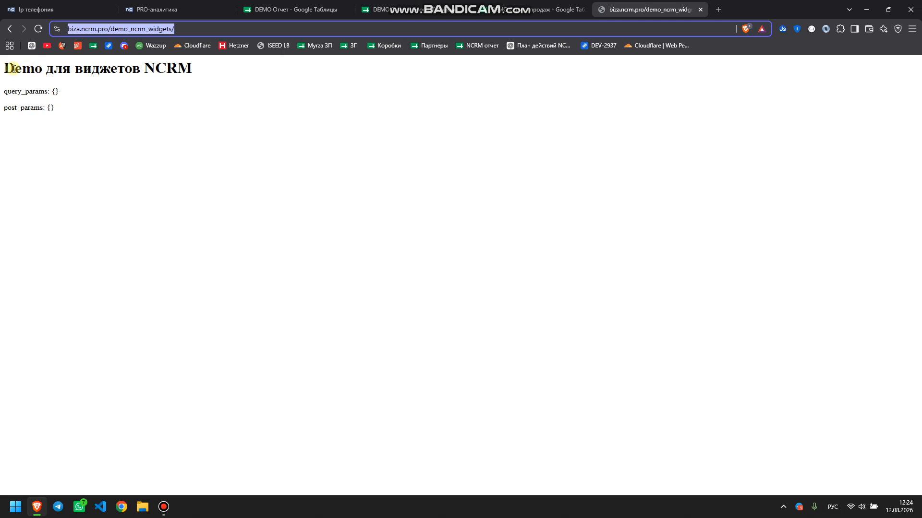
Inspect the demo page's heading, query_params and post_params lines
drag(15, 68, 192, 71)
triple_click(17, 90)
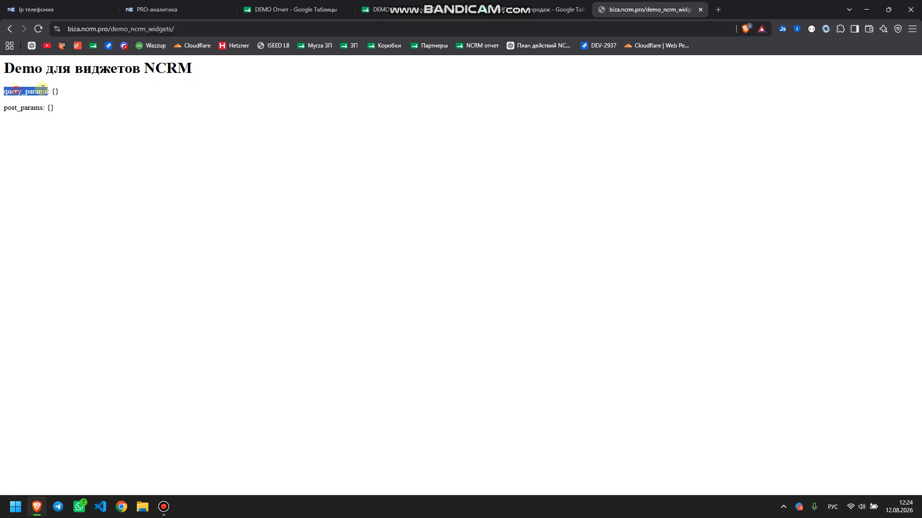
triple_click(17, 108)
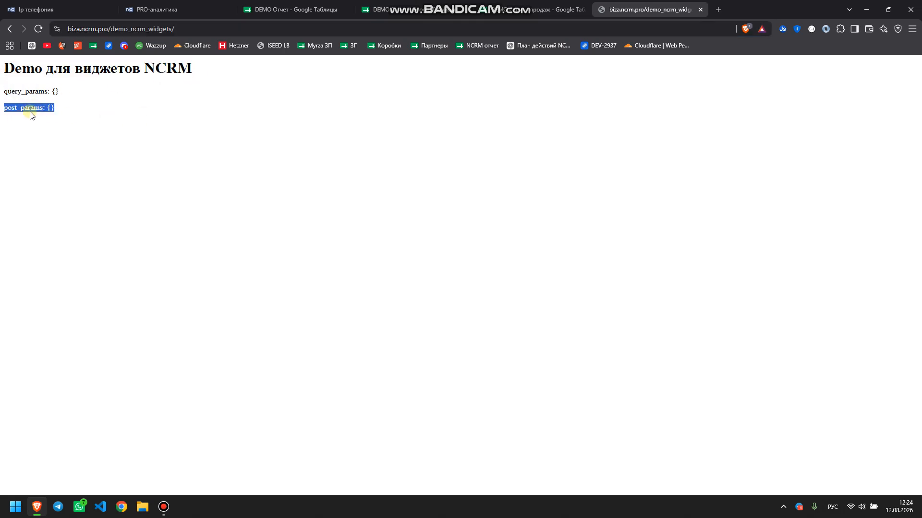
triple_click(16, 92)
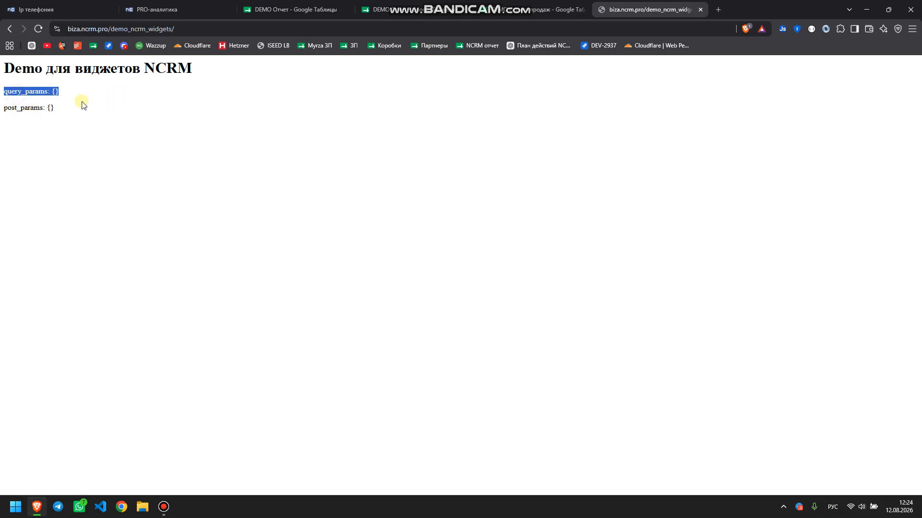
Load the demo URL with ?qwer=qwer in a new tab, confirm qwer in query_params, then return to nCRM
click(101, 28)
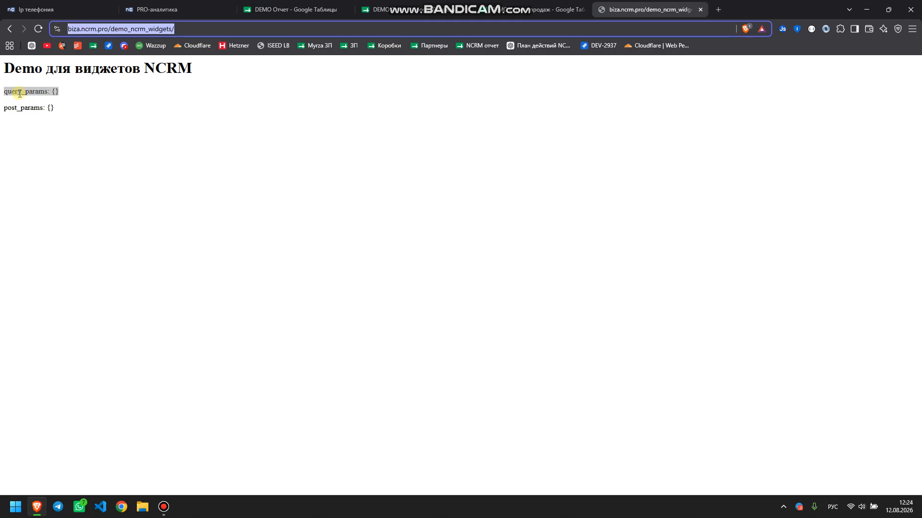
key(ctrl+c)
key(ctrl+t)
key(ctrl+v)
text(,)
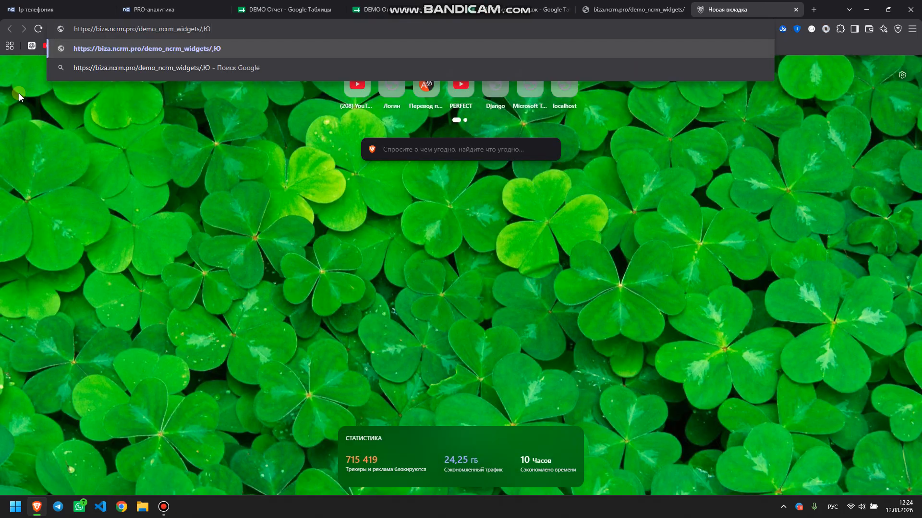
key(BackSpace)
key(alt+shift)
text(?)
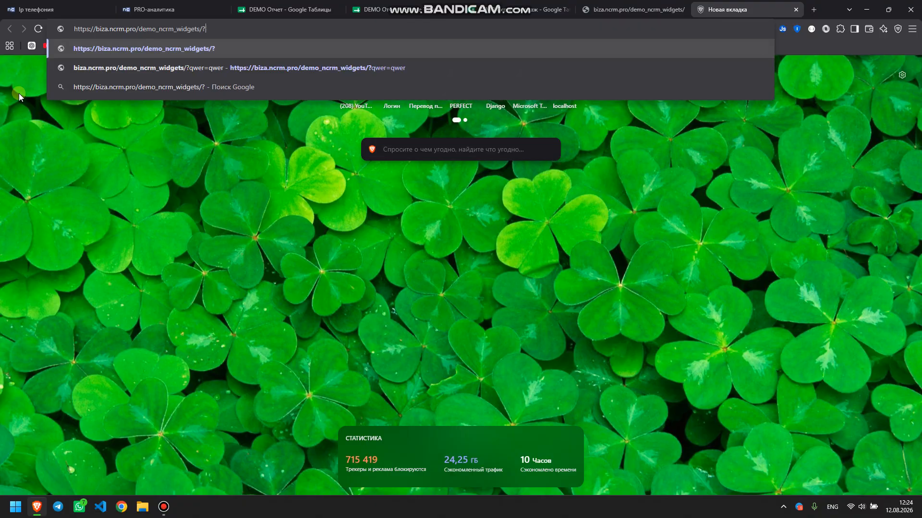
text(qwer=qwer)
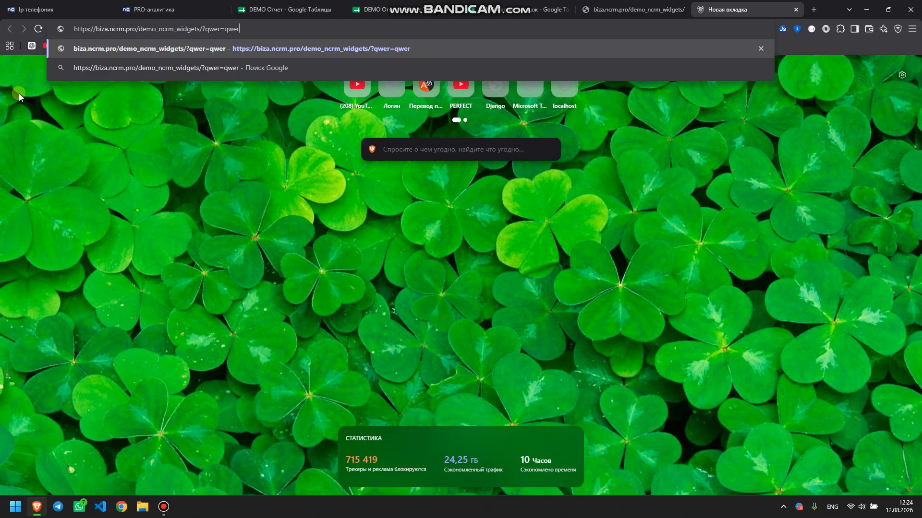
key(Return)
drag(6, 90, 114, 93)
click(90, 14)
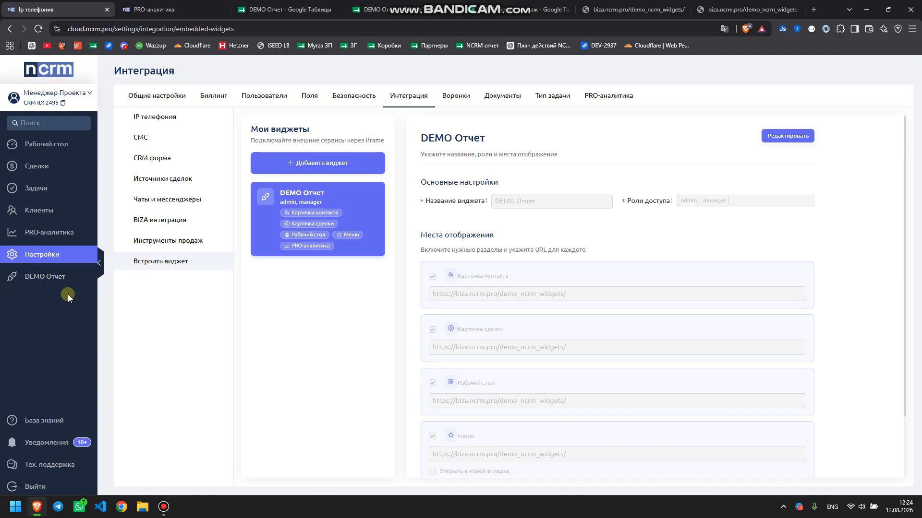
Open the DEMO Отчет sidebar page and inspect the user_id and placement 'menu' entries in query_params
click(50, 276)
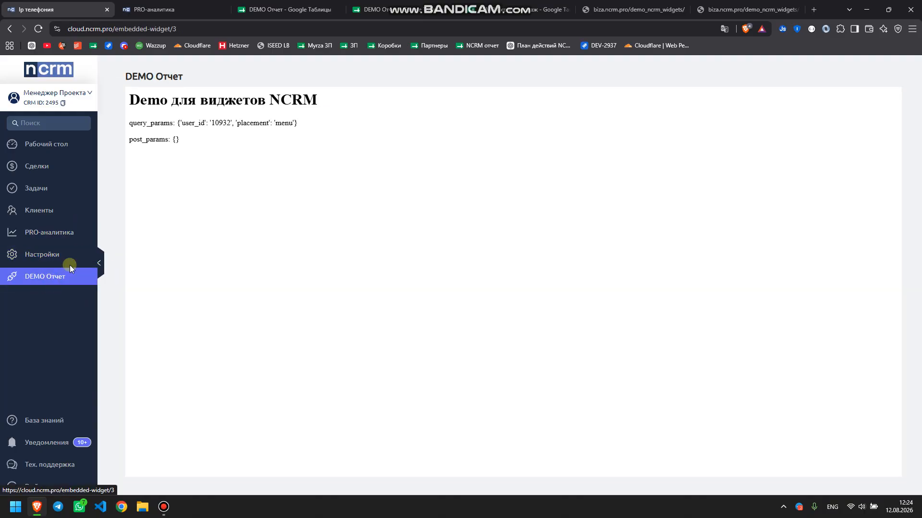
drag(181, 123, 230, 124)
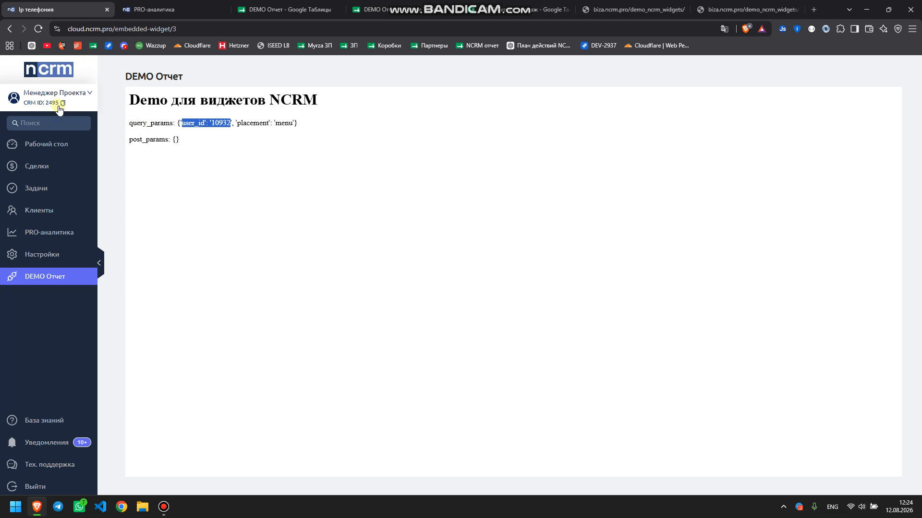
double_click(218, 123)
click(249, 123)
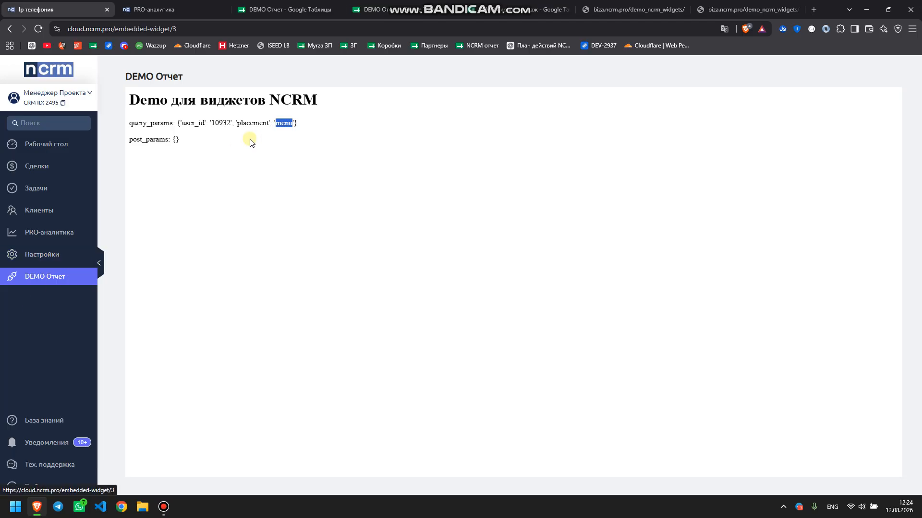
drag(186, 124, 275, 125)
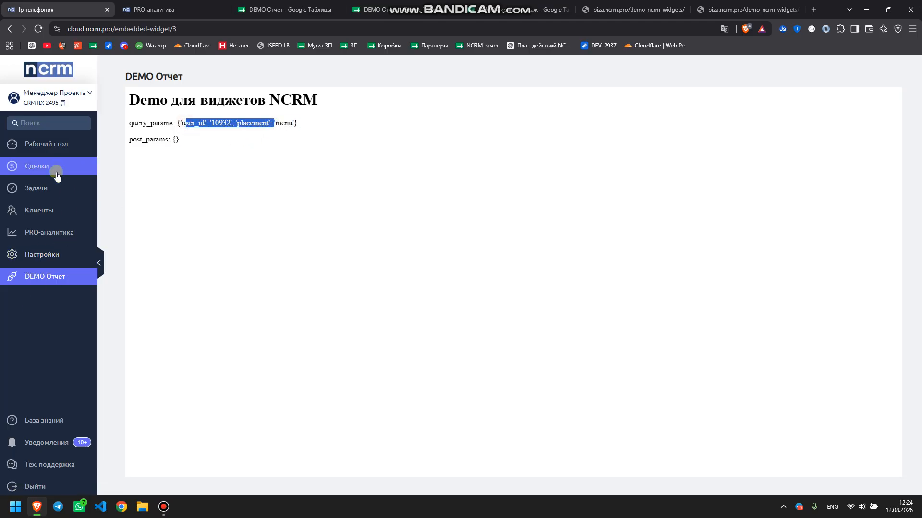
On Рабочий стол, inspect the widget's user_id, placement 'dashboard' and funnel_id 3193 values
click(61, 147)
scroll(154, 183, down, 6)
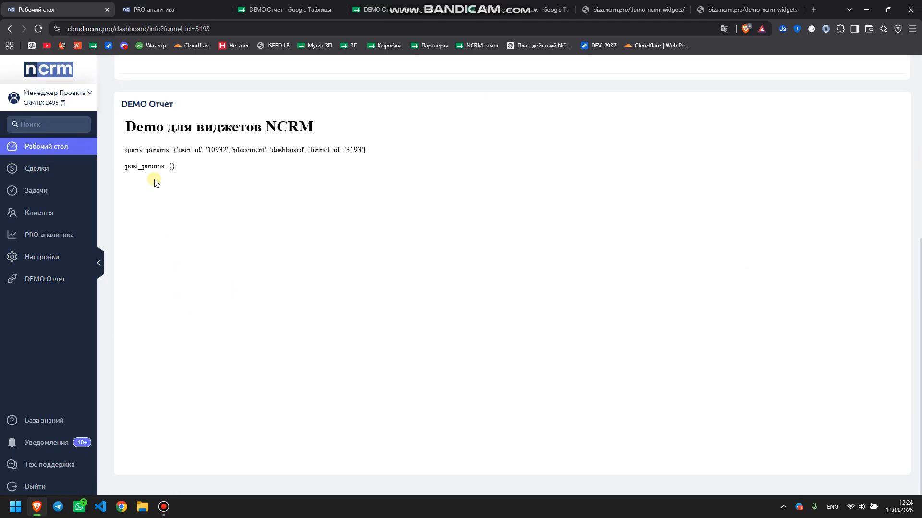
drag(130, 102, 173, 103)
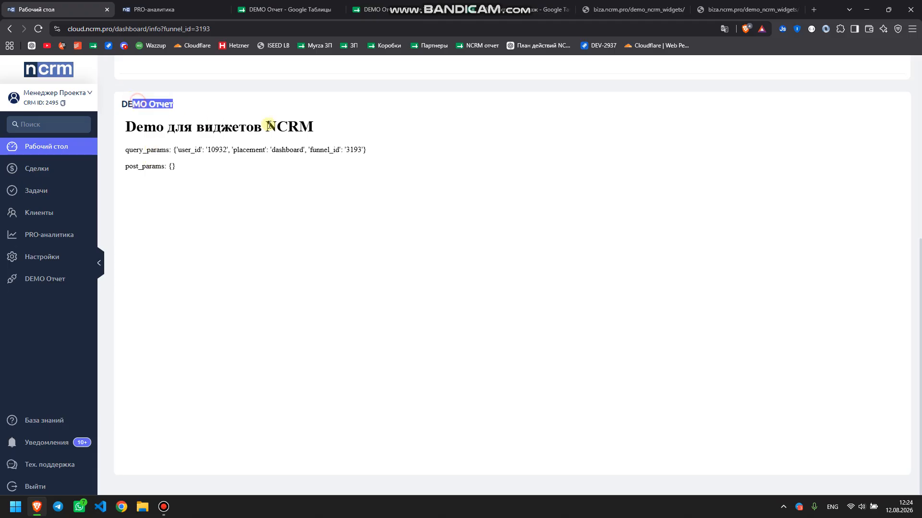
double_click(188, 150)
double_click(217, 150)
double_click(249, 150)
double_click(287, 150)
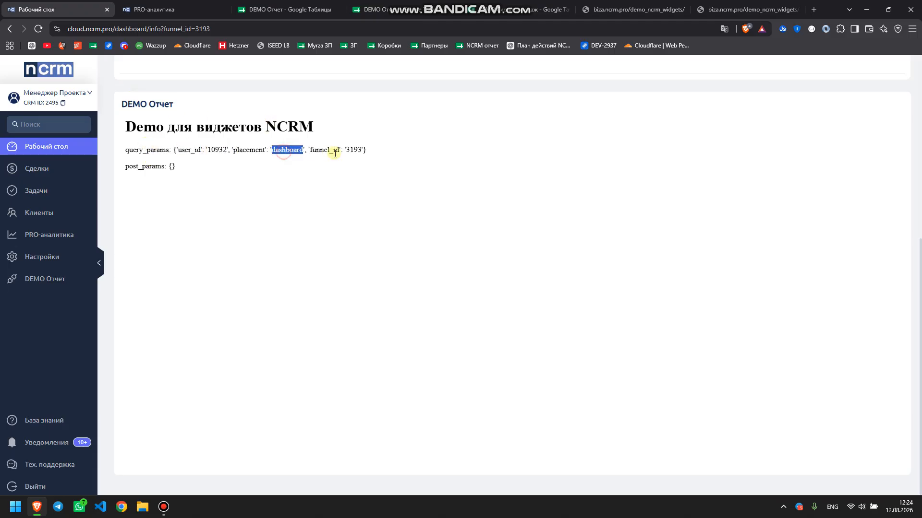
double_click(331, 150)
double_click(354, 150)
scroll(301, 153, up, 6)
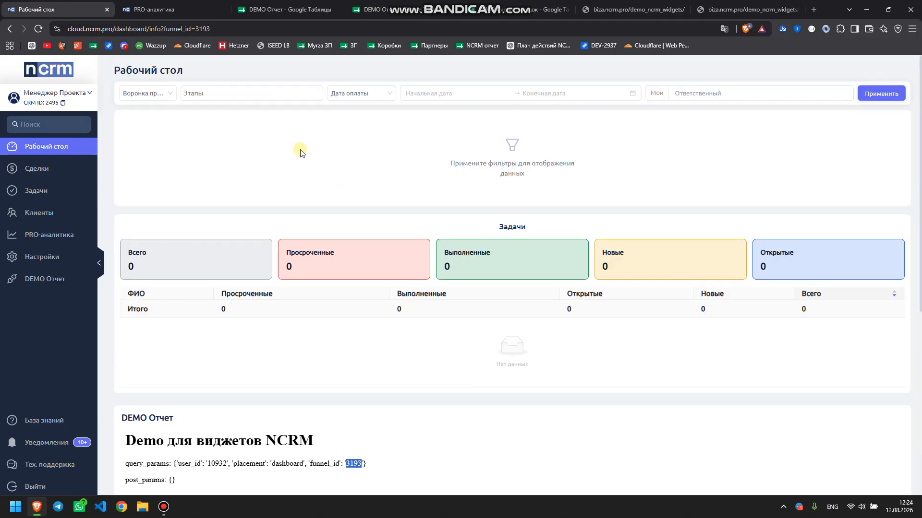
Choose the Воронка продаж funnel and set the Дата оплаты range to 12.08.2026–12.08.2026
drag(70, 29, 270, 29)
click(211, 29)
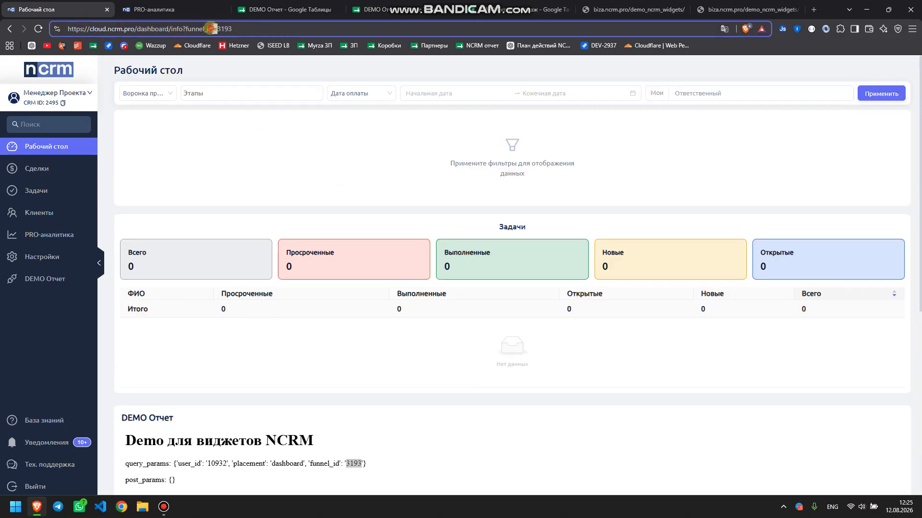
click(140, 96)
click(144, 127)
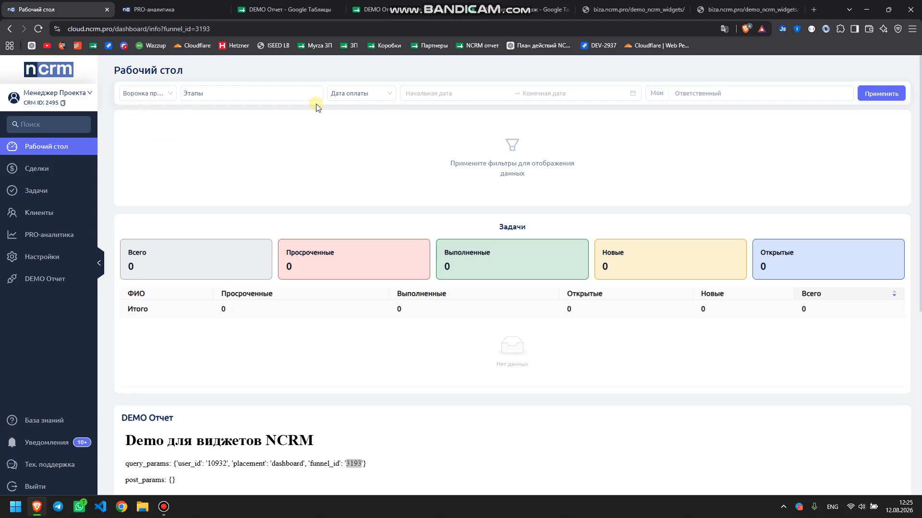
click(353, 96)
click(472, 93)
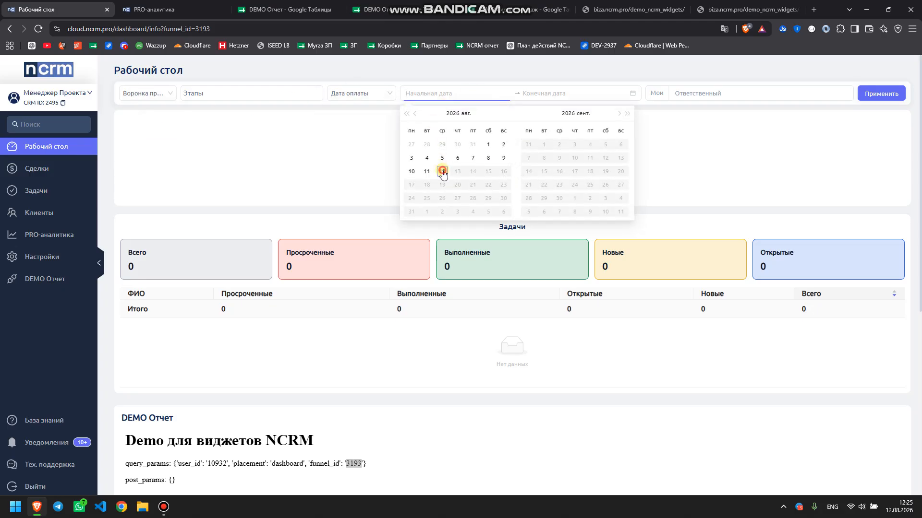
double_click(442, 171)
Set Ответственный to one manager from the МПП group
click(678, 96)
click(675, 112)
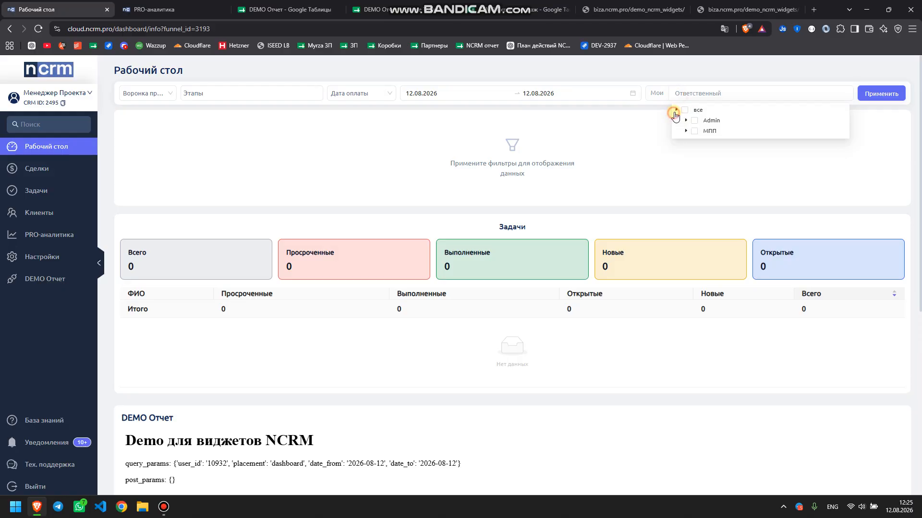
click(686, 131)
click(704, 141)
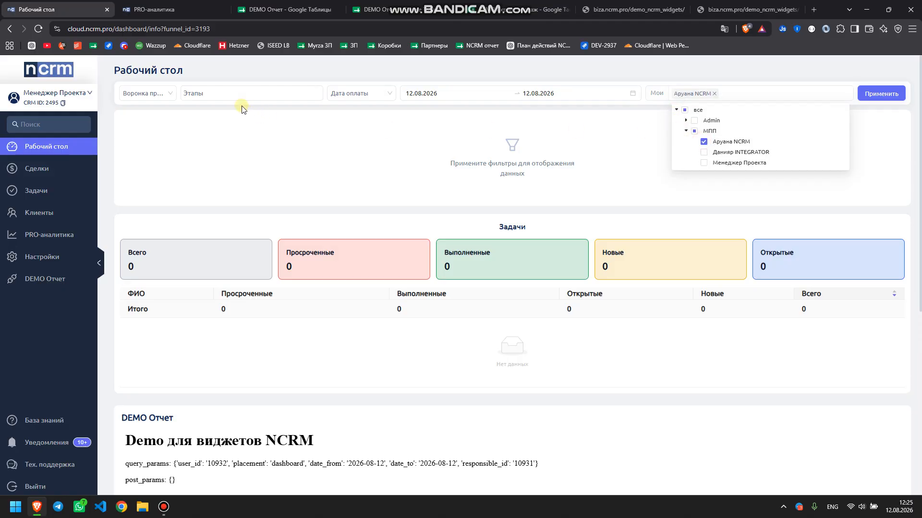
Include stages НЕОБРАБОТАННЫЕ, ВЗЯТ В РАБОТУ, НЕДОЗВОН, ПЕРЕЗВОН and ФЕЙК, then apply the filters
click(242, 93)
click(234, 130)
click(236, 146)
click(237, 163)
click(236, 179)
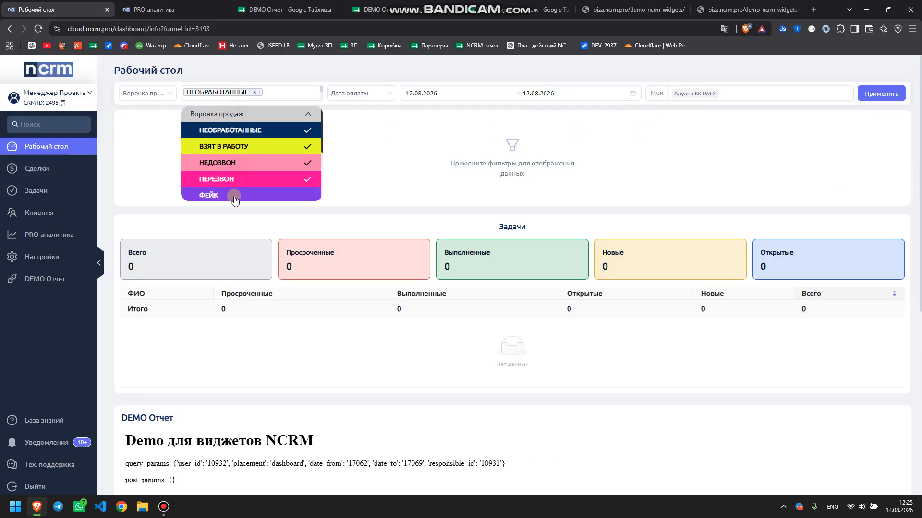
click(235, 197)
click(858, 95)
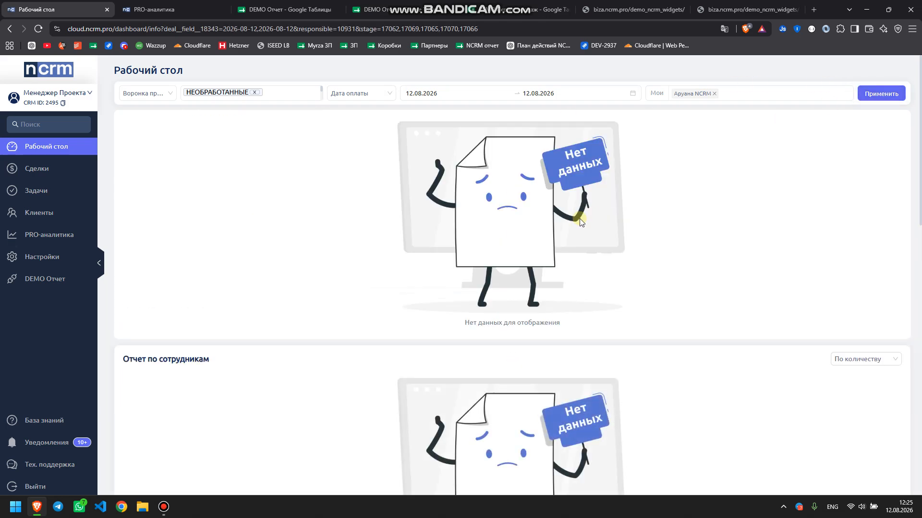
Inspect the dashboard widget's query params: date_from, date_to 17069 and responsible_id
scroll(534, 226, down, 5)
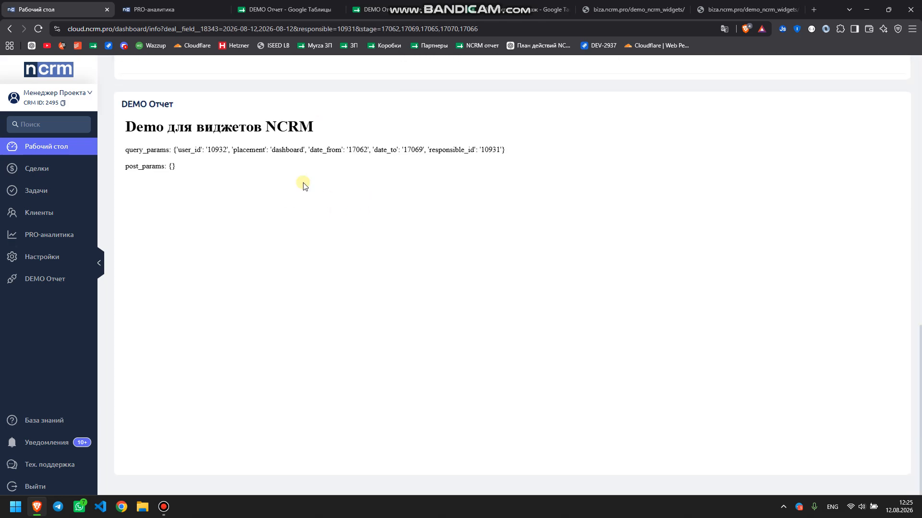
drag(181, 150, 519, 154)
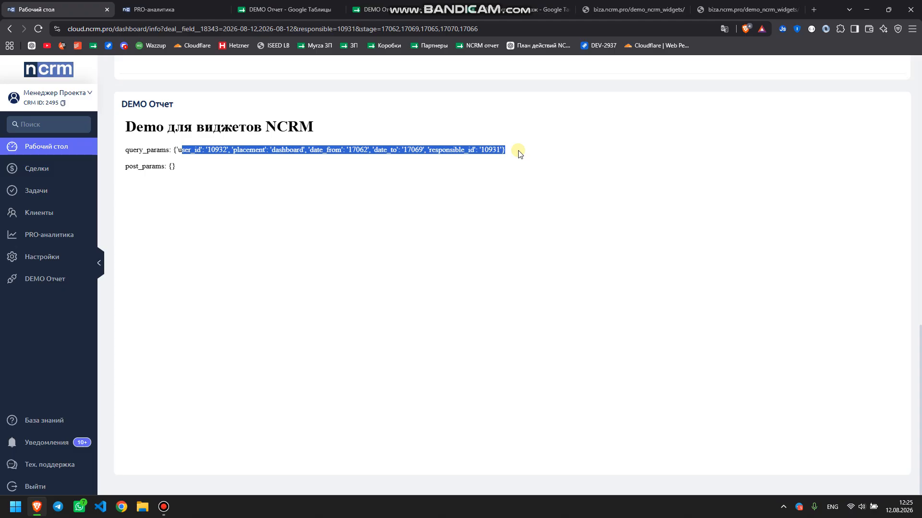
double_click(386, 150)
double_click(411, 149)
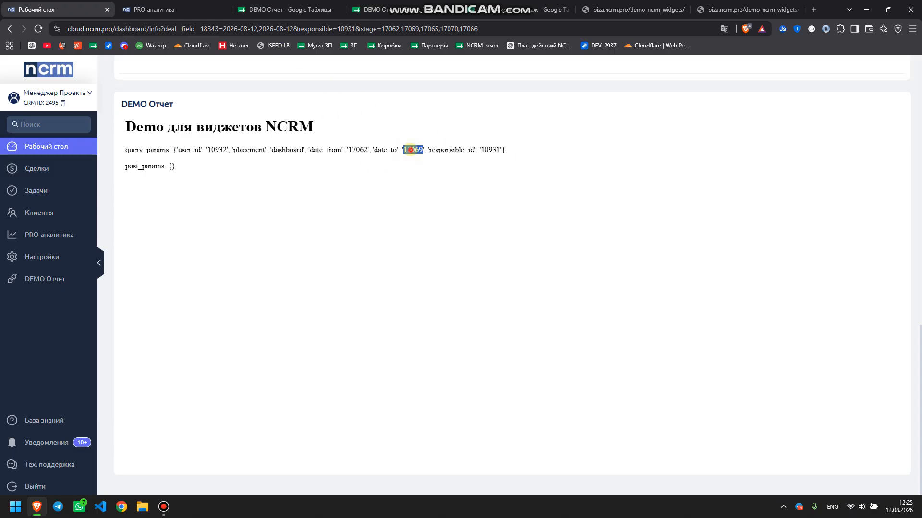
double_click(324, 149)
click(385, 149)
double_click(449, 149)
double_click(490, 150)
Check the pro_analytics placement in PRO-аналитика's DEMO Отчет tab, then open the Клиенты list
click(58, 176)
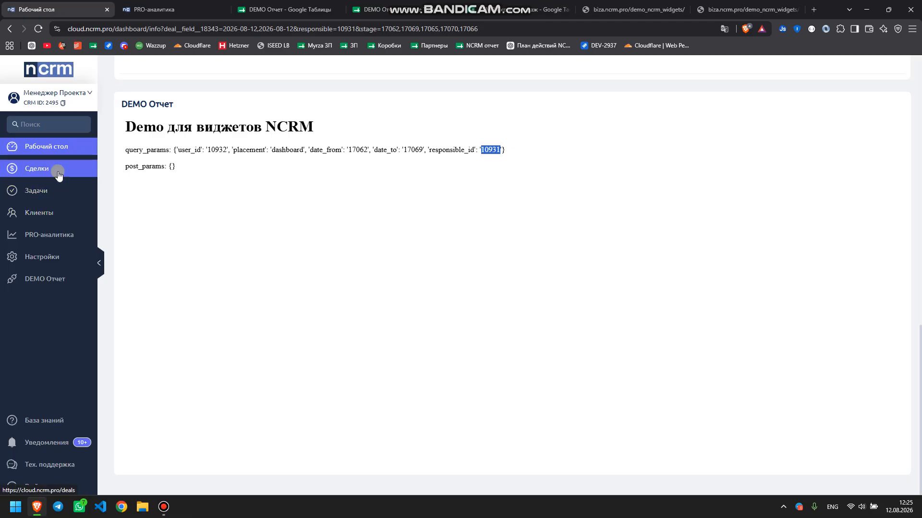
click(46, 234)
click(368, 76)
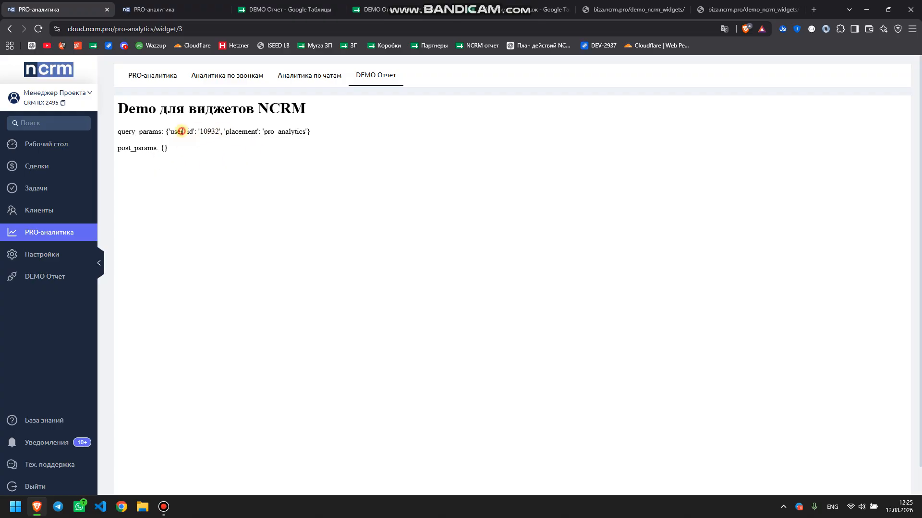
drag(182, 131, 220, 131)
double_click(270, 132)
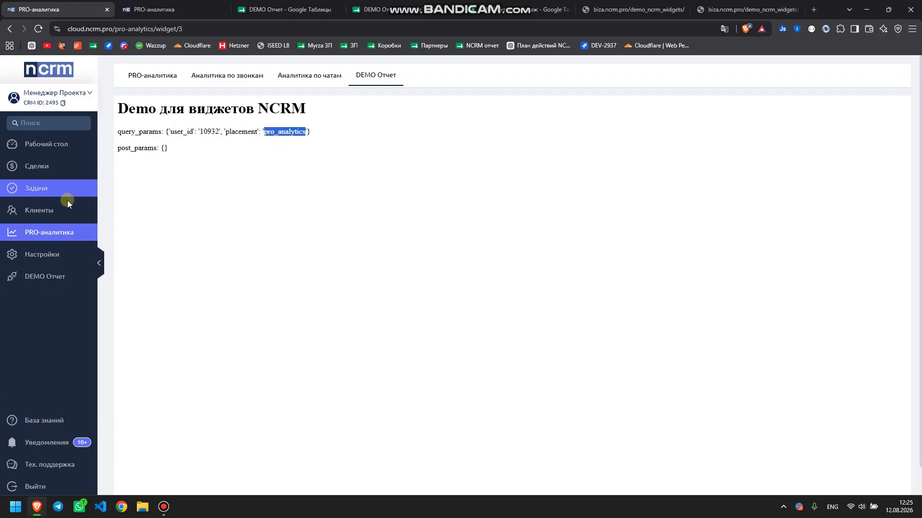
click(57, 210)
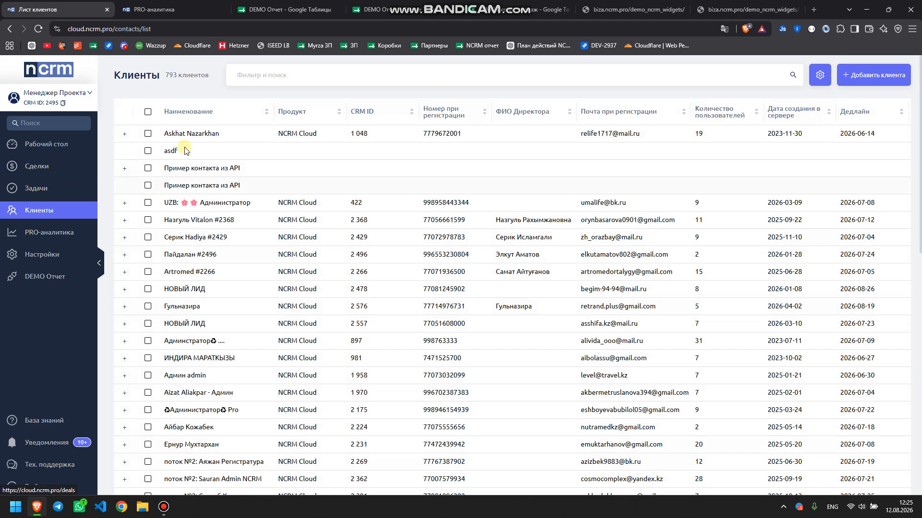
On the first client's DEMO Отчет tab, match contact_card and contact_id to the address, then list its deals
click(183, 134)
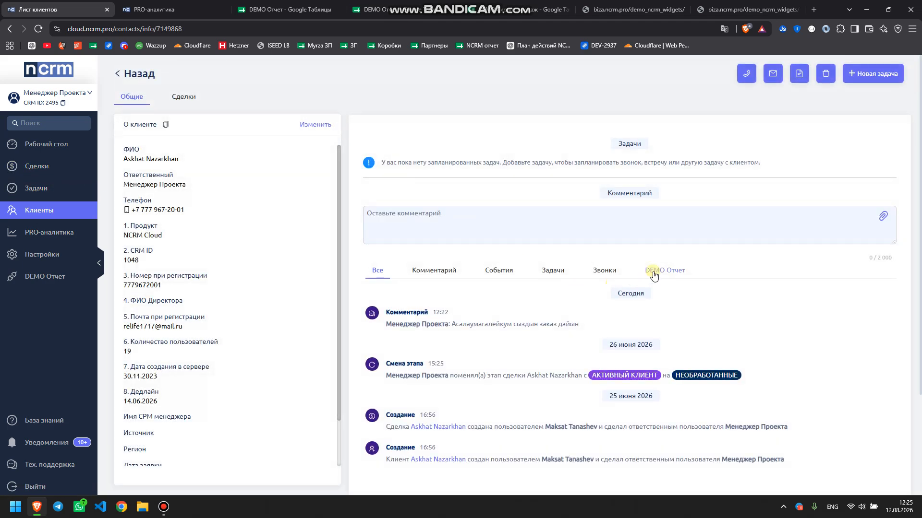
click(653, 274)
drag(429, 325, 459, 323)
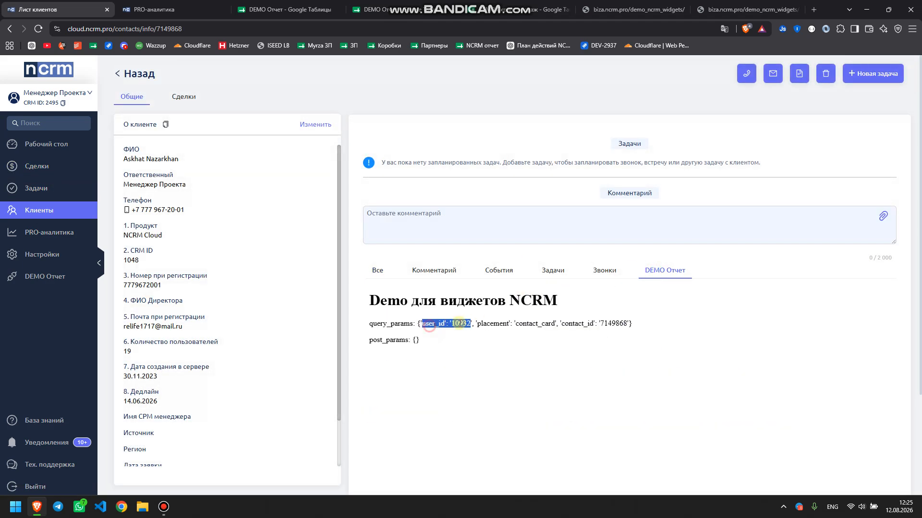
click(526, 322)
click(536, 323)
double_click(536, 323)
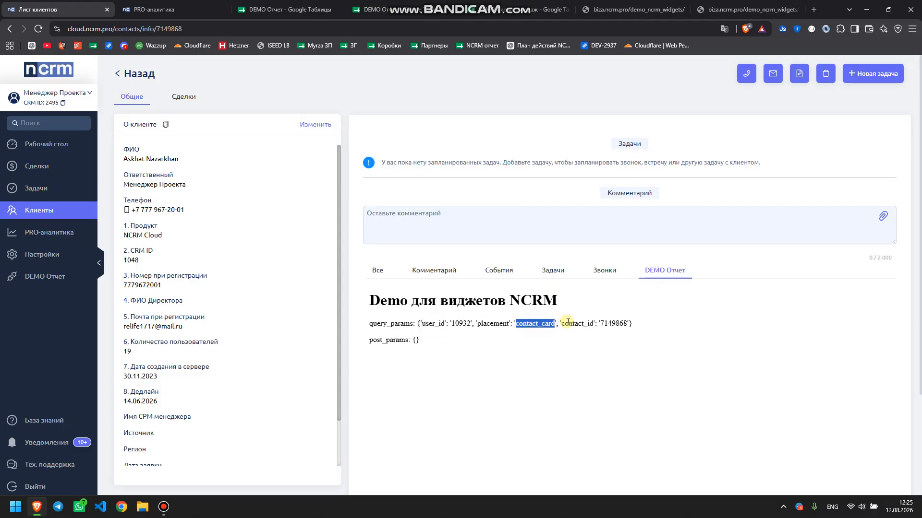
drag(559, 324, 626, 324)
double_click(609, 322)
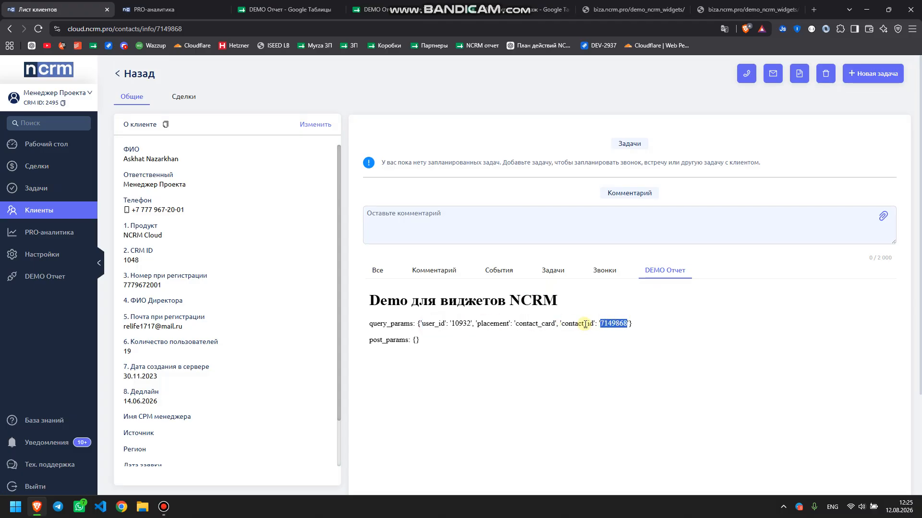
click(205, 30)
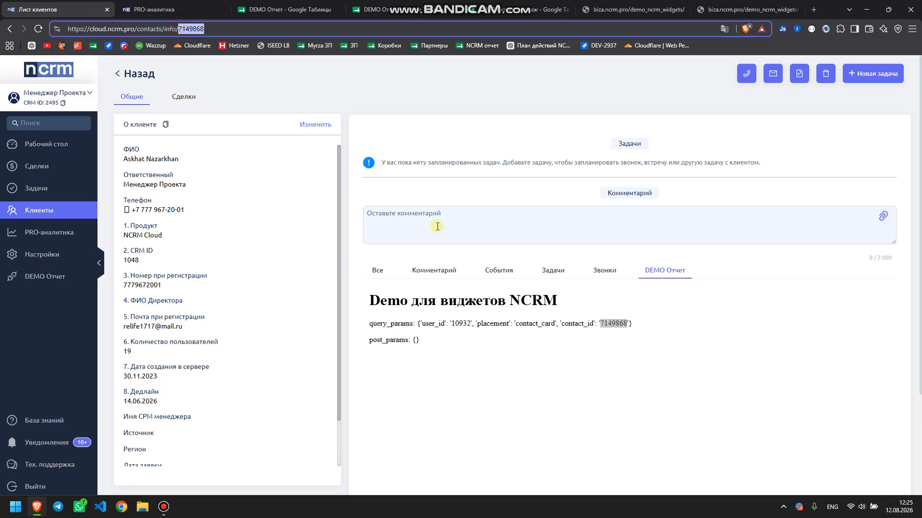
double_click(614, 320)
click(184, 97)
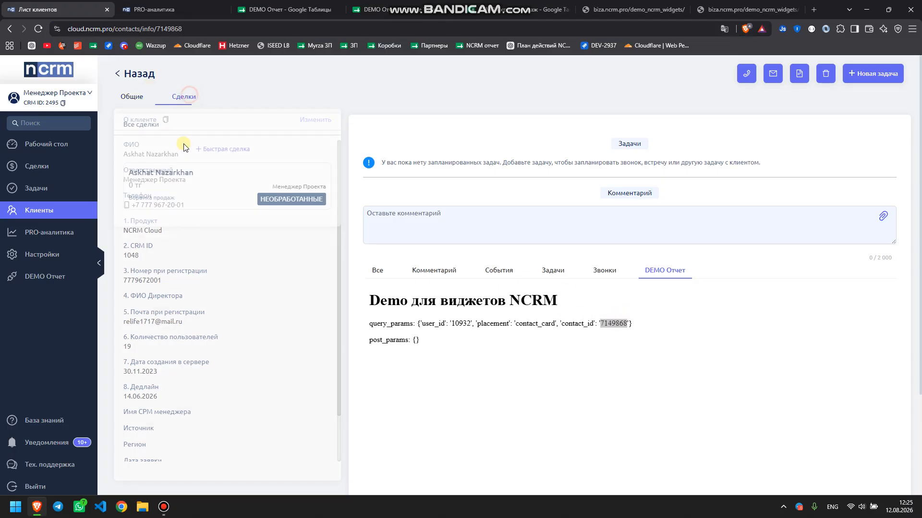
Open the client's deal and check its DEMO Отчет tab for placement deal_card and the deal_id
click(149, 207)
click(663, 244)
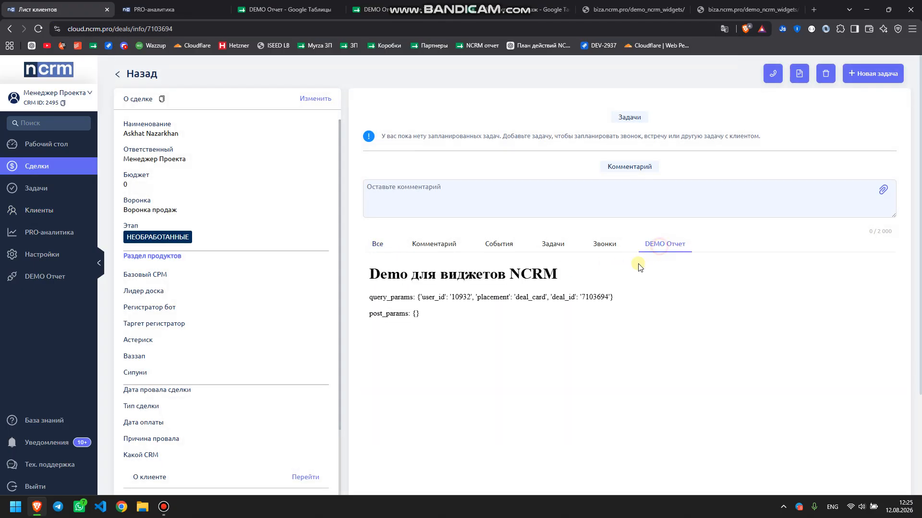
double_click(591, 297)
scroll(213, 239, down, 5)
scroll(213, 239, up, 5)
click(547, 244)
click(495, 244)
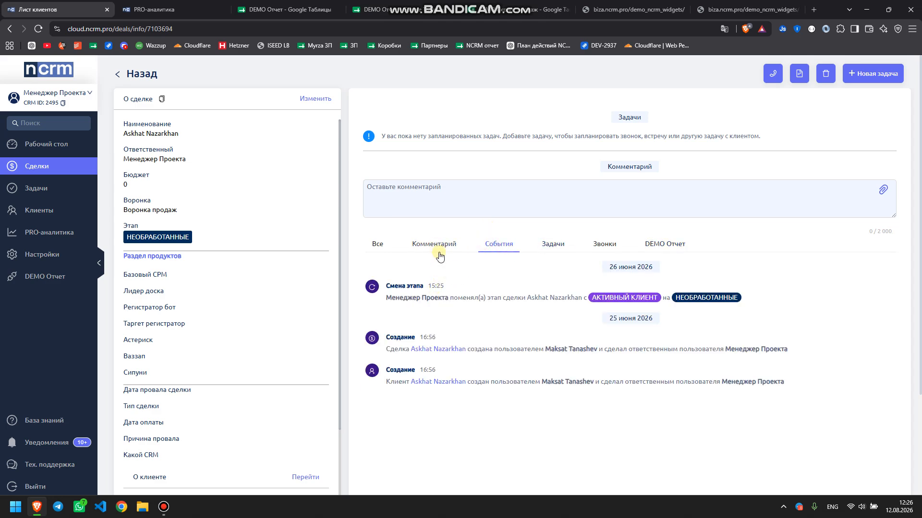
click(655, 245)
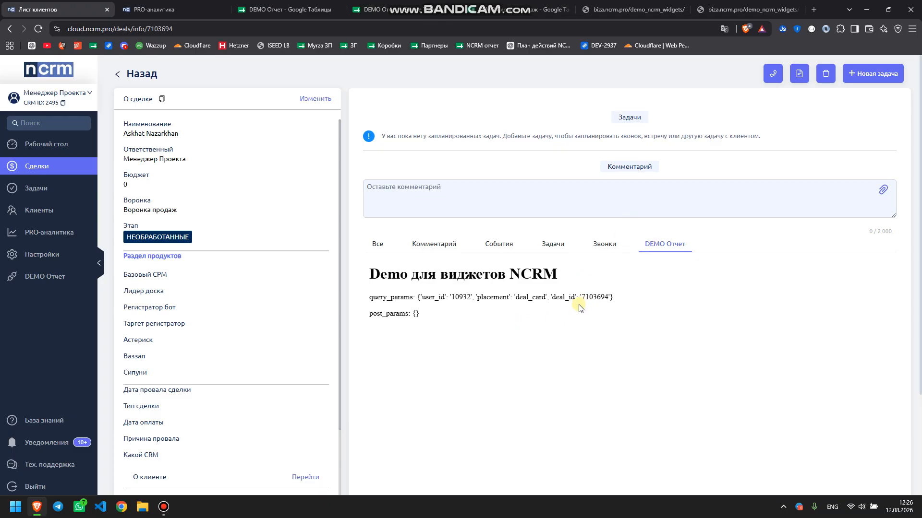
drag(368, 296, 626, 297)
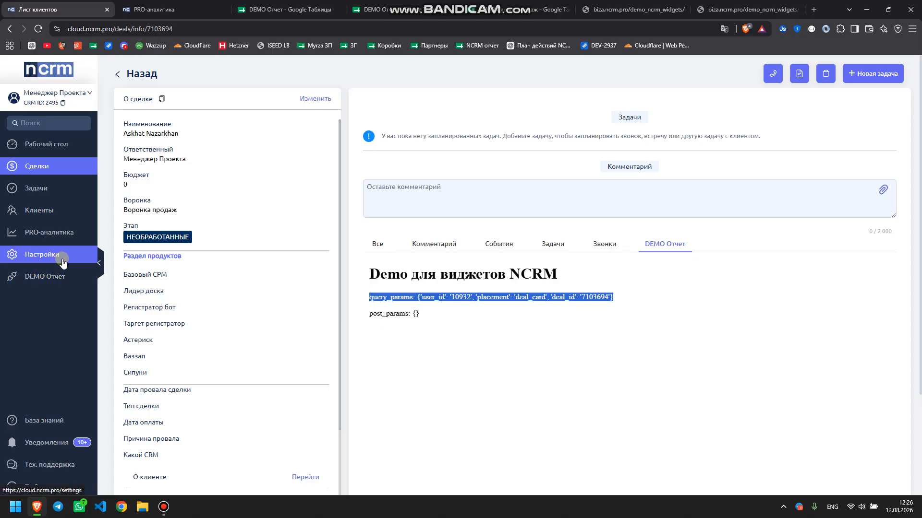
double_click(605, 296)
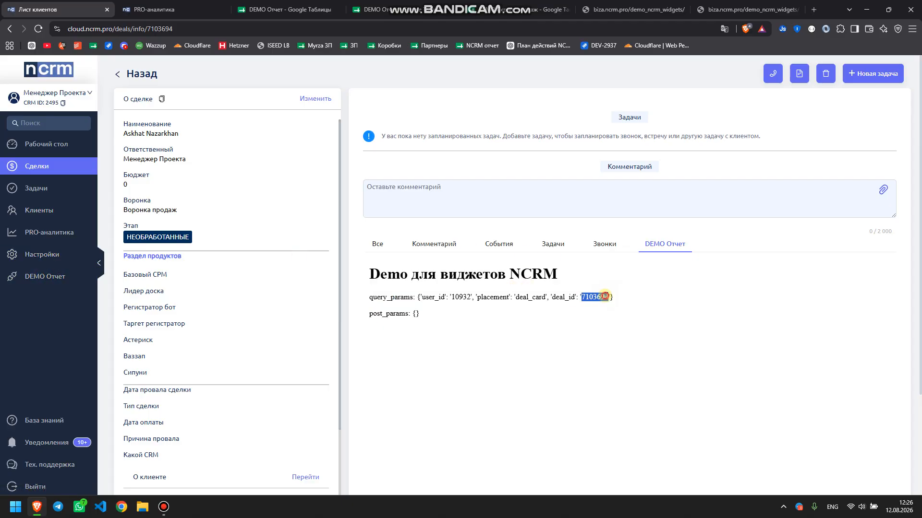